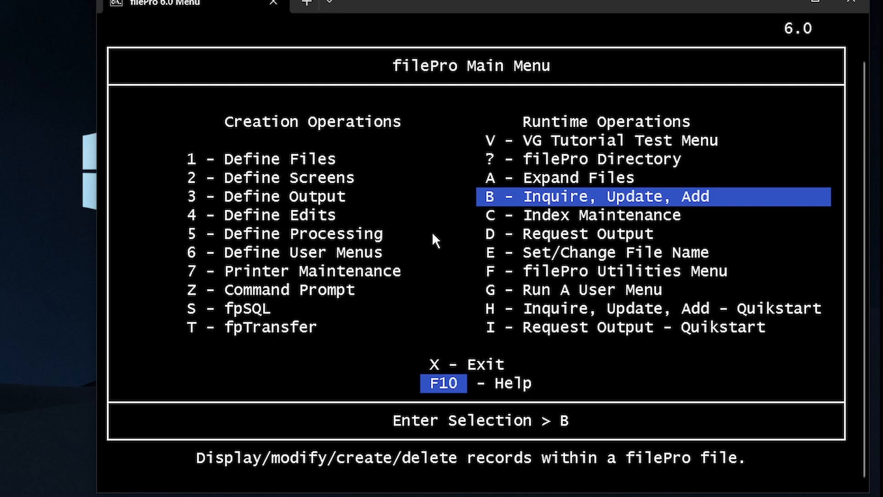
# Open printers record 1 on screen 2, showing the Brother HL-2270DW printer in Tucson
pyautogui.press('Return')
pyautogui.press('Down')
pyautogui.press('Down')
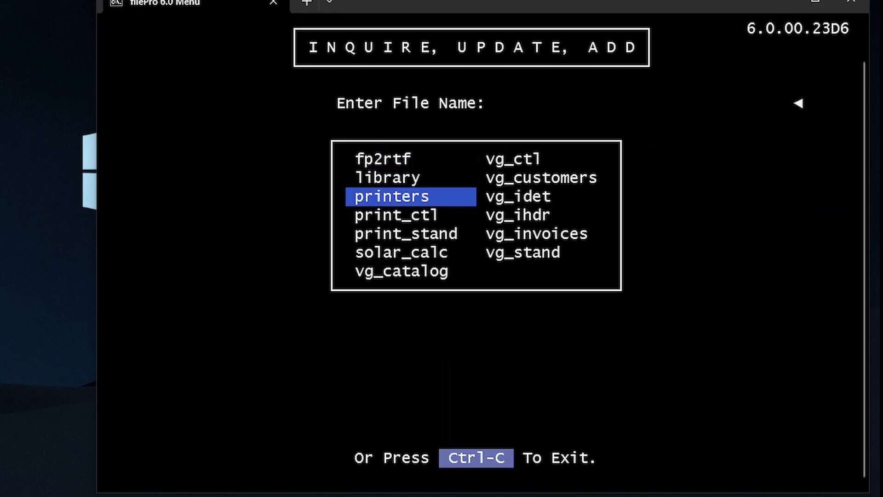
pyautogui.press('Return')
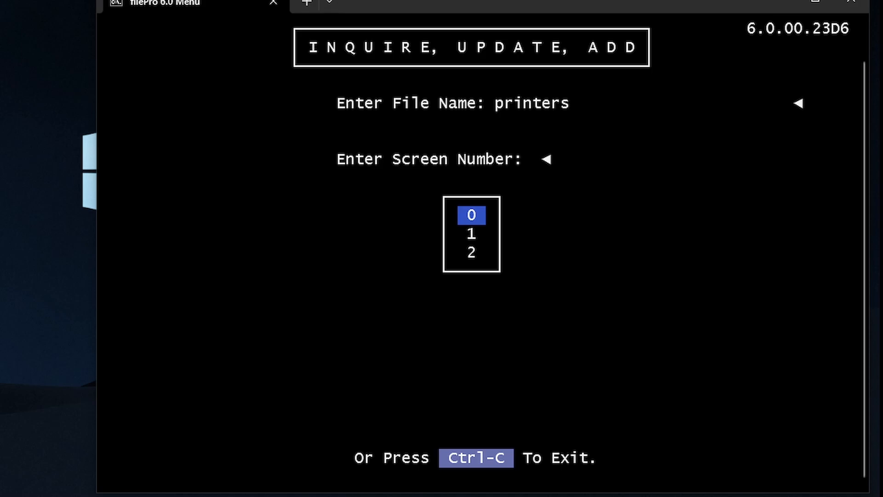
pyautogui.press('Down')
pyautogui.press('Down')
pyautogui.press('Return')
pyautogui.press('Return')
pyautogui.press('Return')
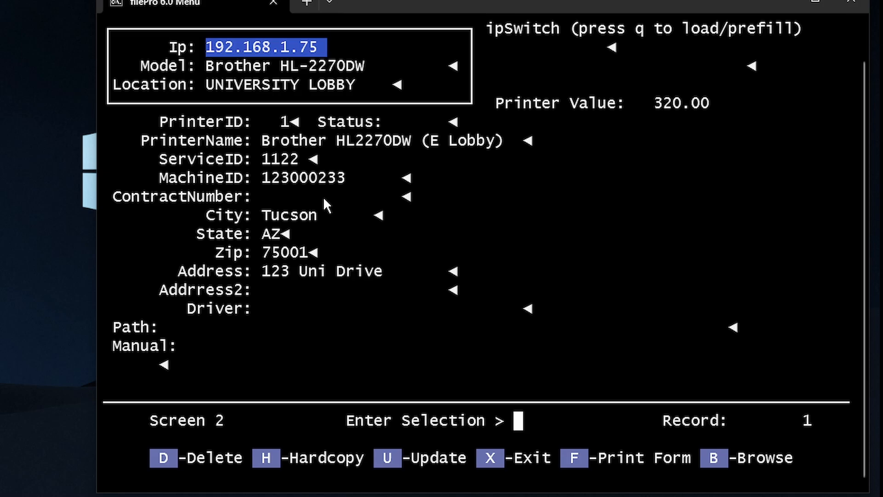
pyautogui.press('q')
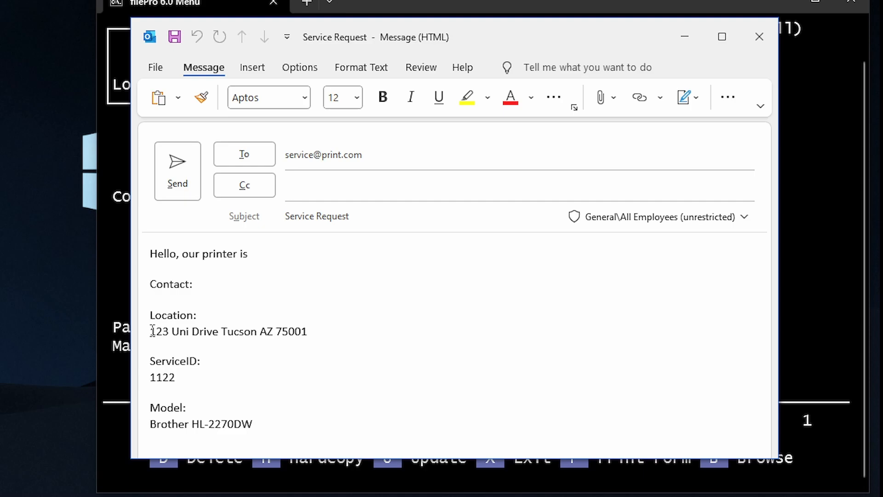
# Select the address, ServiceID 1122 and Brother HL-2270DW model lines in the Service Request draft
pyautogui.moveTo(153, 330); pyautogui.dragTo(312, 343)
pyautogui.click(313, 339)
pyautogui.moveTo(154, 378); pyautogui.dragTo(185, 384)
pyautogui.click(185, 385)
pyautogui.moveTo(156, 422); pyautogui.dragTo(259, 424)
pyautogui.click(260, 423)
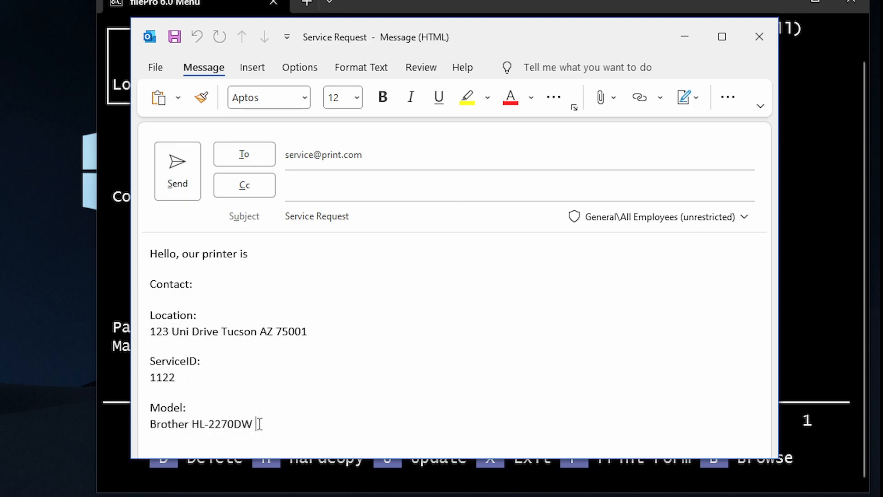
# Check the filePro printer record, then close the Service Request message without saving
pyautogui.click(122, 263)
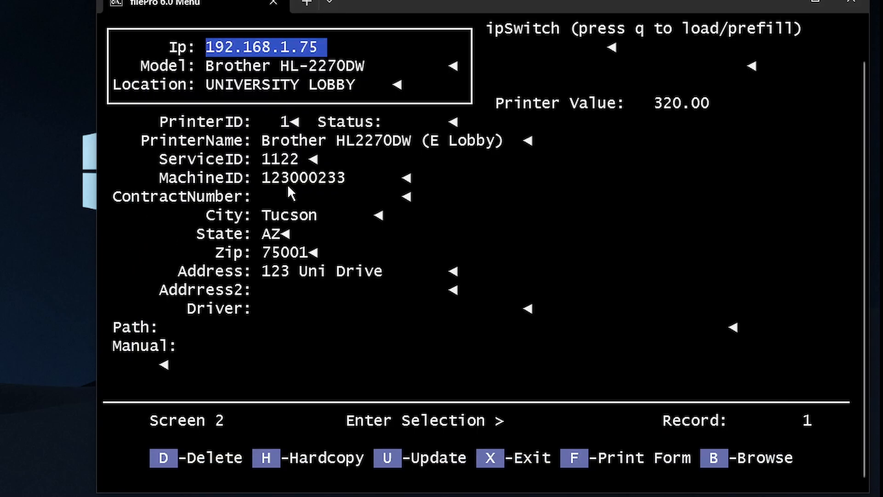
pyautogui.hotkey('alt', 'Tab')
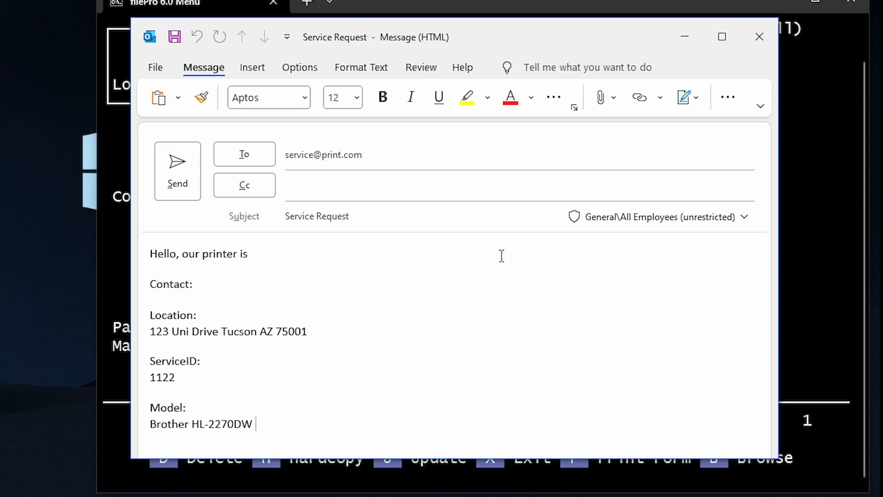
pyautogui.click(759, 53)
pyautogui.click(136, 205)
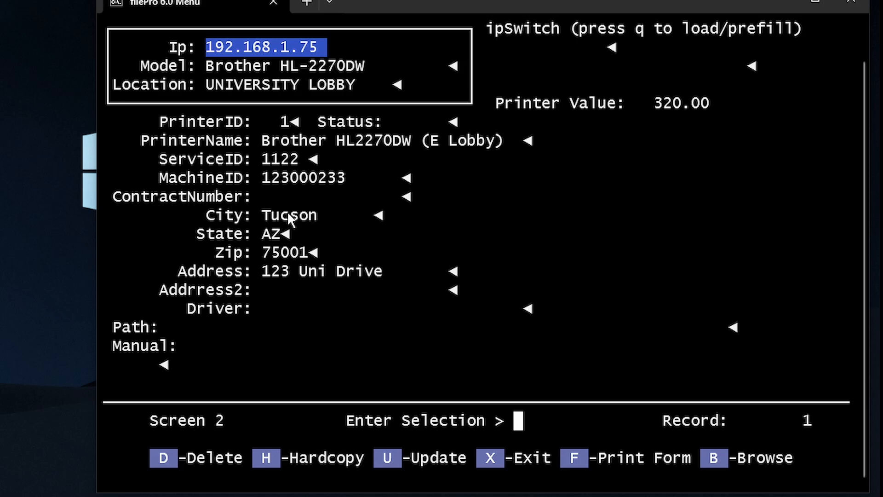
# Switch the record to the University Lobby map screen and run the e-mail script with r
pyautogui.press('m')
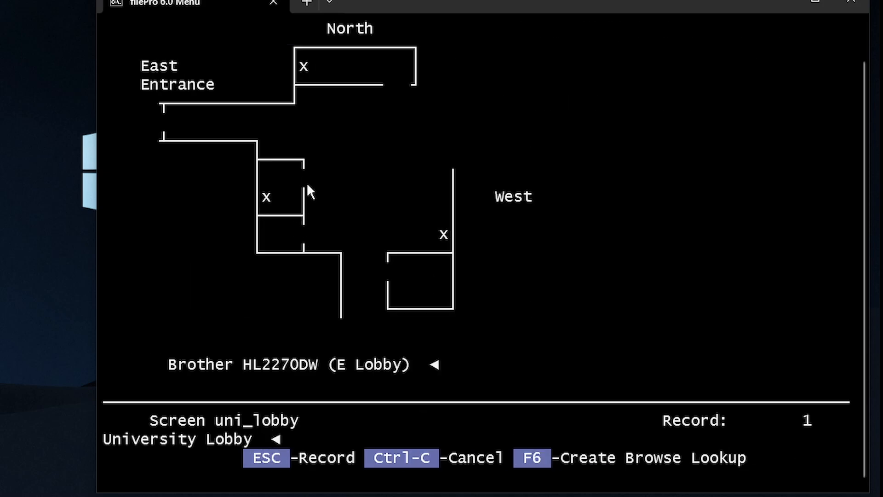
pyautogui.write('rother HL2270DW (E Lobby')
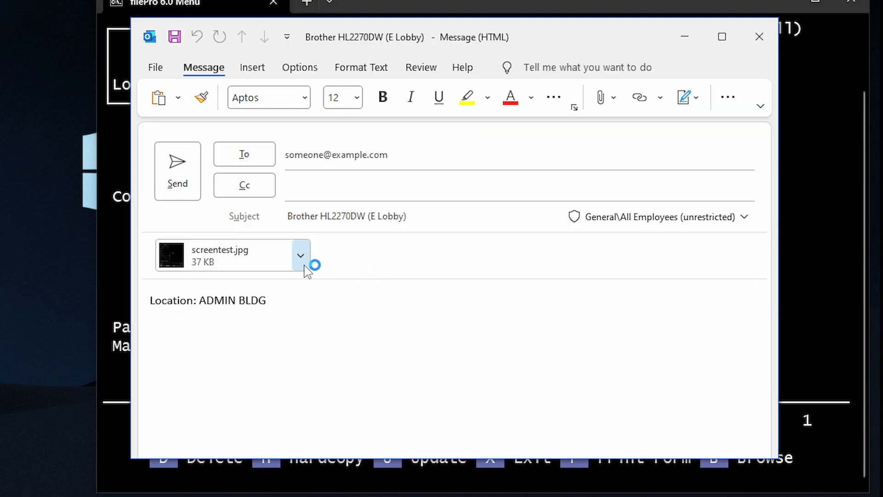
# View the screentest.jpg map attachment, then discard the printer message without saving
pyautogui.click(300, 255)
pyautogui.click(290, 285)
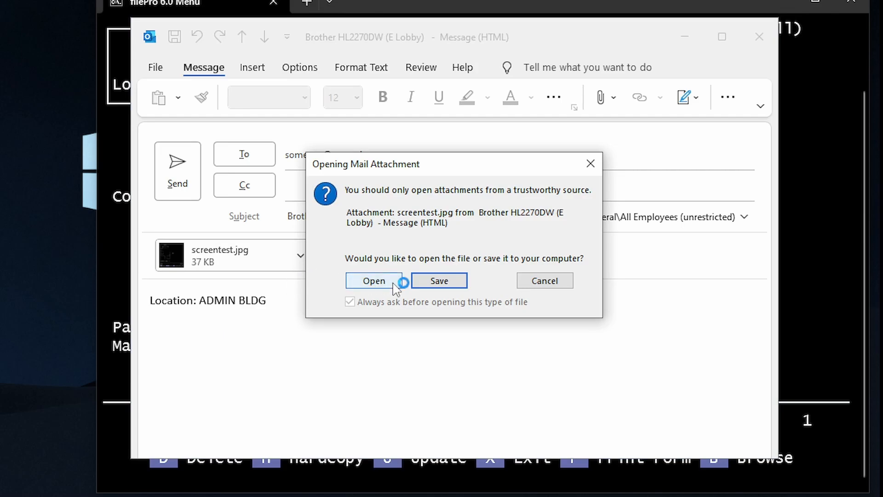
pyautogui.click(377, 281)
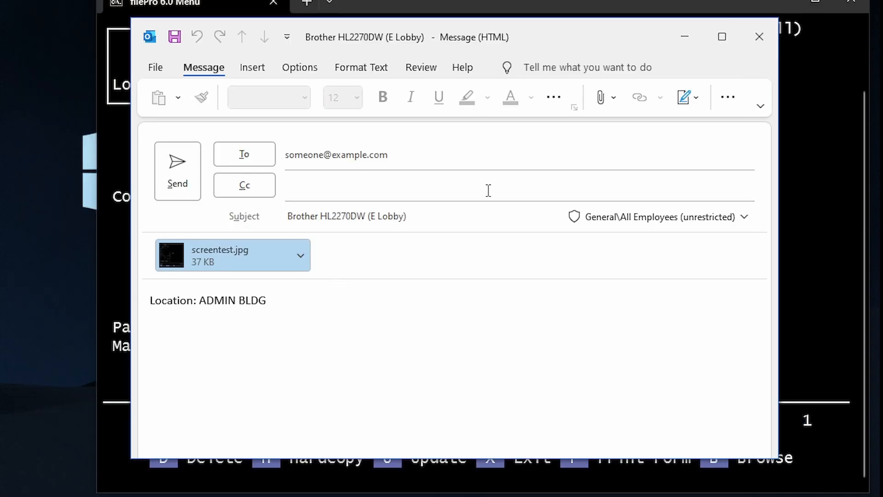
pyautogui.click(761, 36)
pyautogui.click(159, 211)
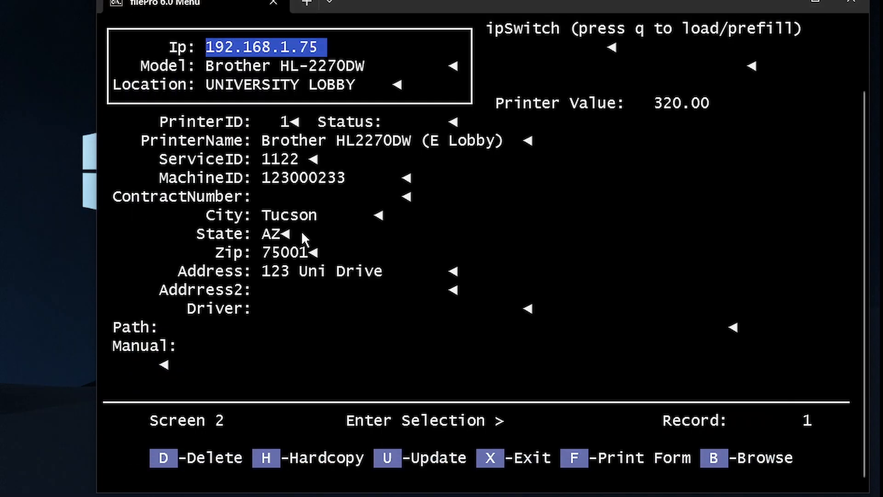
# Launch the floor map in update mode and view PureBasic's About version information
pyautogui.press('u')
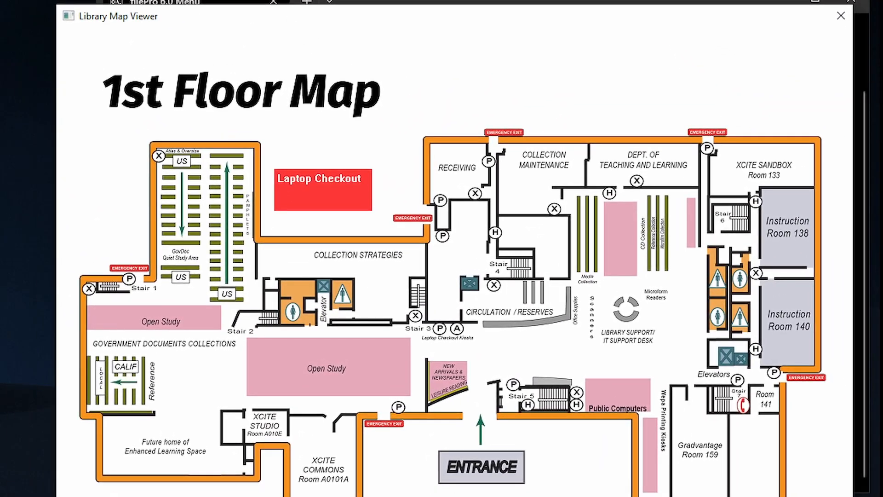
pyautogui.hotkey('alt', 'Tab')
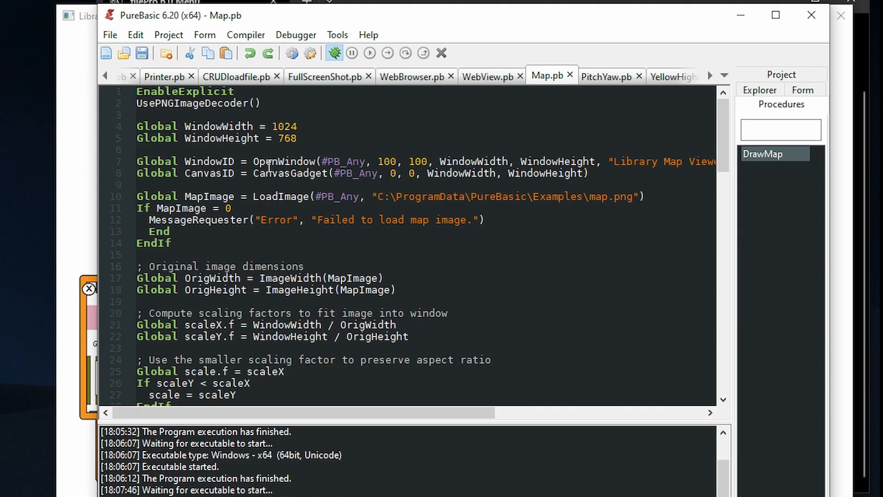
pyautogui.click(370, 41)
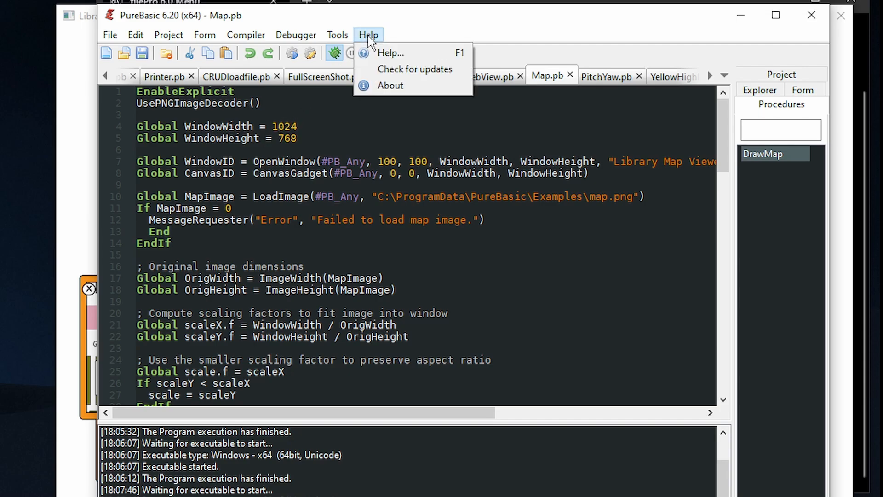
pyautogui.click(395, 84)
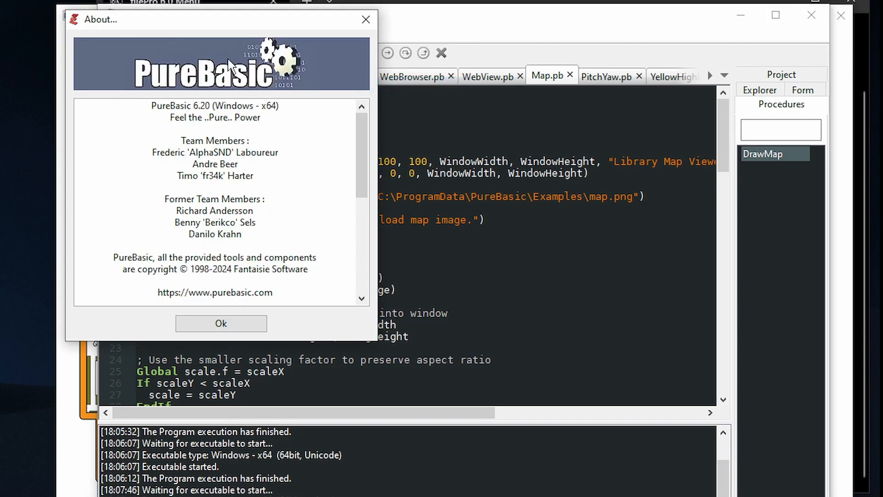
pyautogui.moveTo(207, 25); pyautogui.dragTo(343, 50)
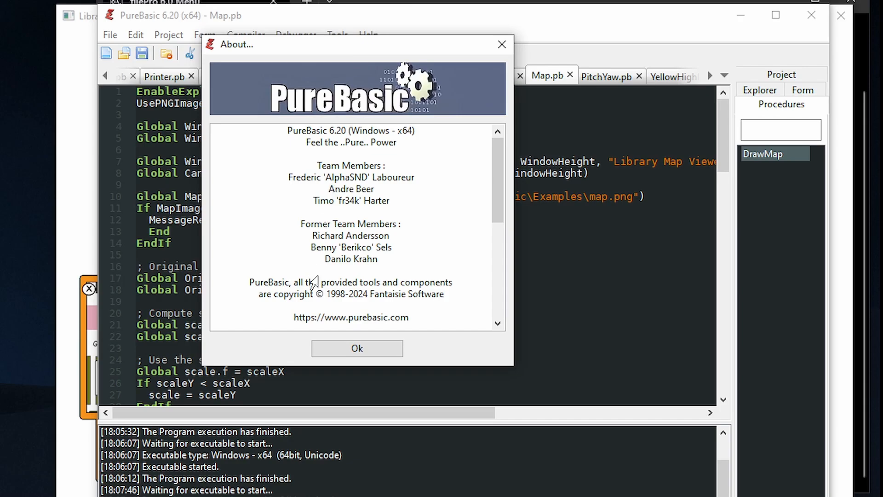
pyautogui.click(337, 352)
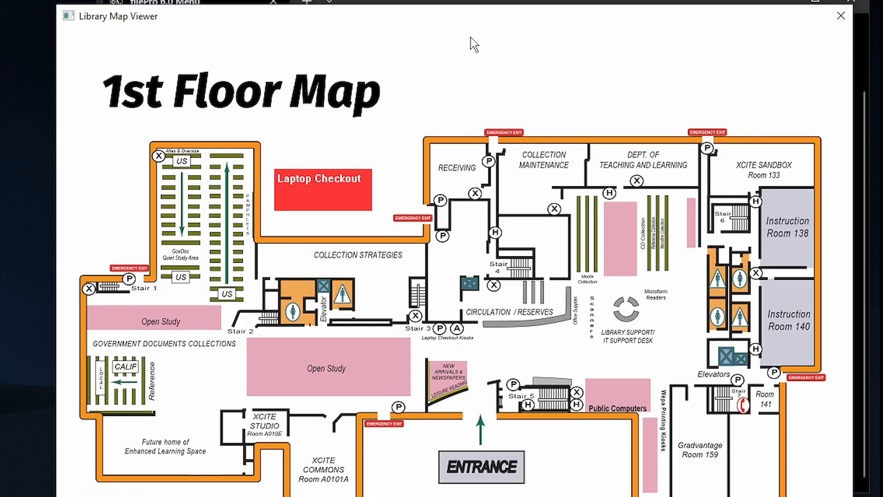
# Show the Brother HL-2270DW label at Laptop Checkout on the map, then return to filePro
pyautogui.moveTo(338, 187)
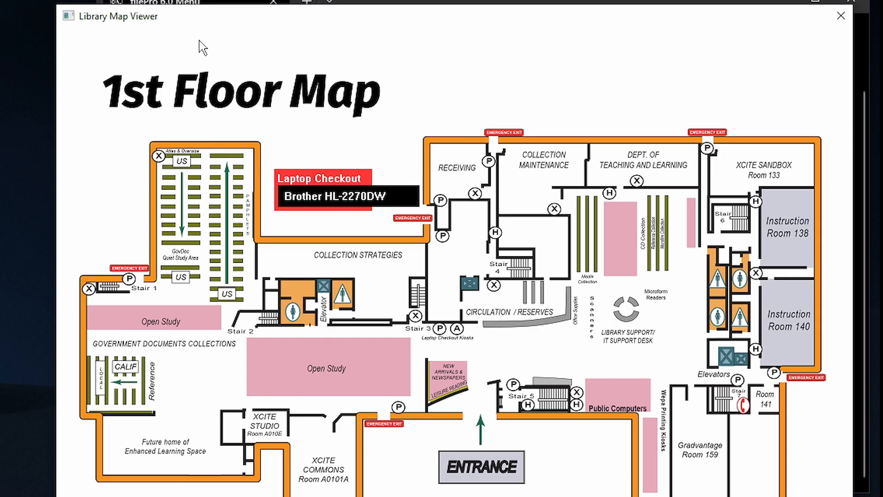
pyautogui.moveTo(191, 23); pyautogui.dragTo(377, 164)
pyautogui.click(252, 101)
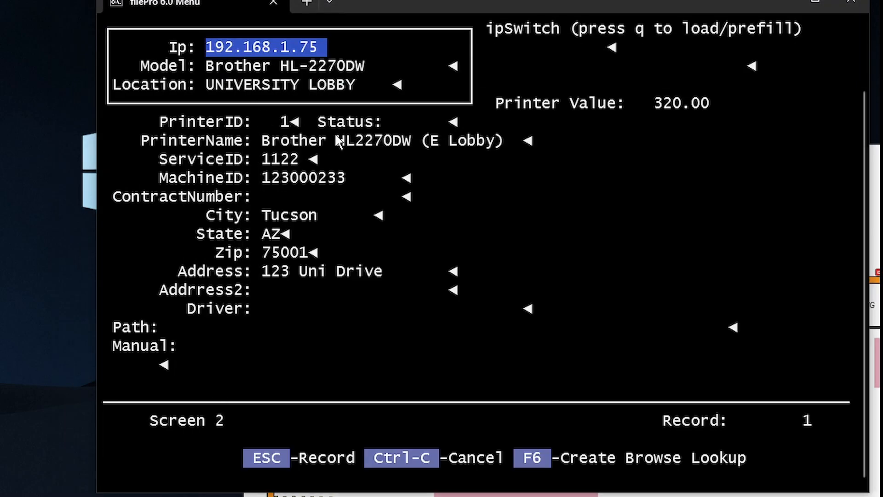
# Select the printer fields from PrinterID through Address2 and leave the record for the Main Menu
pyautogui.moveTo(316, 140); pyautogui.dragTo(241, 35)
pyautogui.hotkey('alt', 'Tab')
pyautogui.hotkey('alt', 'Tab')
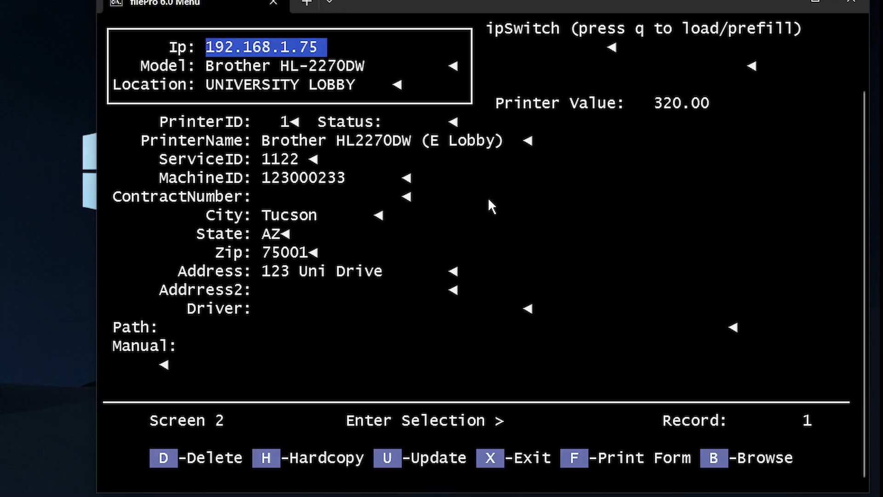
pyautogui.moveTo(169, 118); pyautogui.dragTo(349, 289)
pyautogui.click(349, 290)
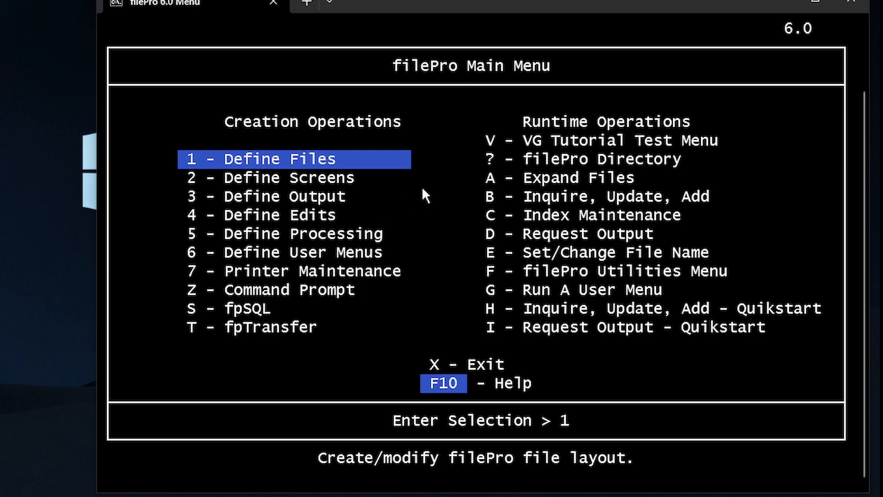
# Create a new file named heavy_equipment in Define Files, with filePro type and no password
pyautogui.press('Return')
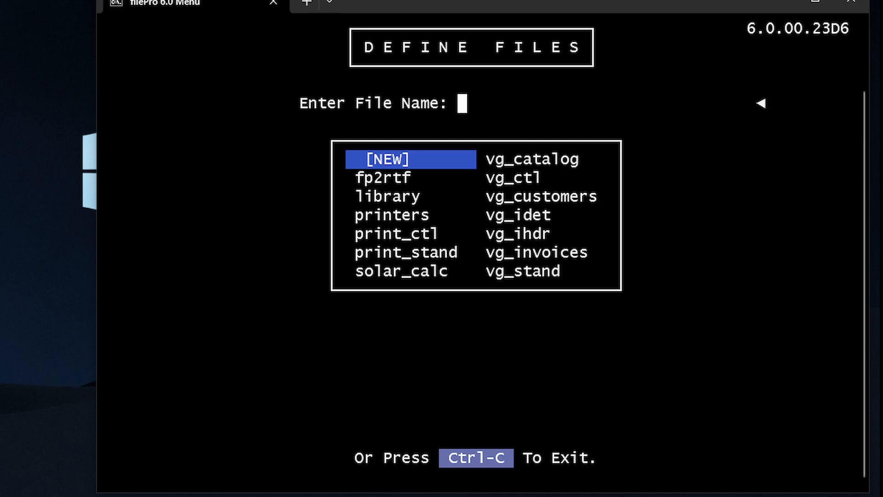
pyautogui.click(464, 157)
pyautogui.write('heav')
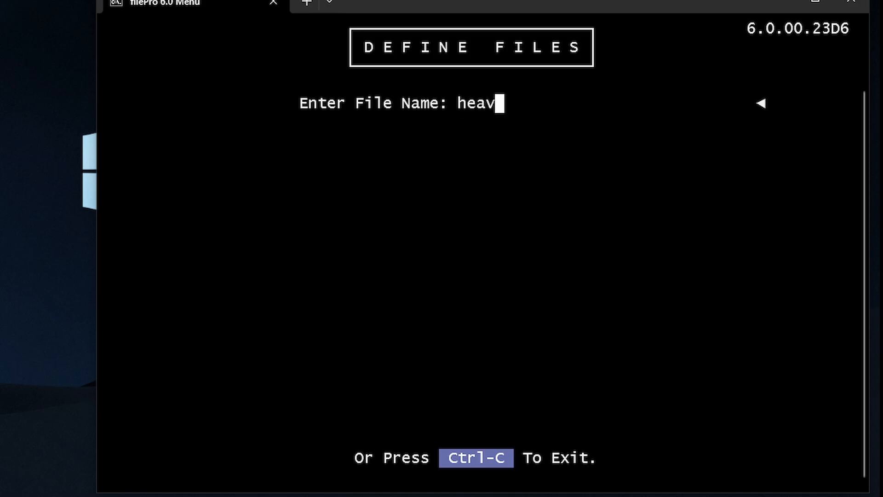
pyautogui.write('y_equip')
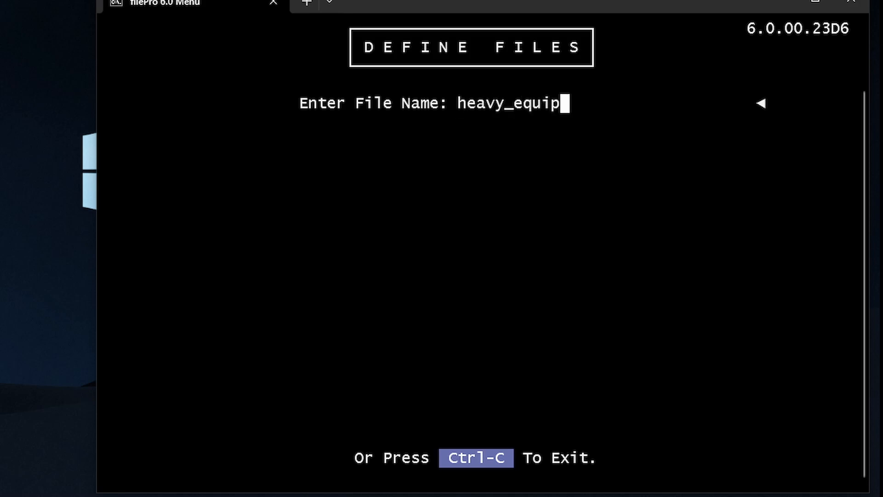
pyautogui.write('ment')
pyautogui.press('Return')
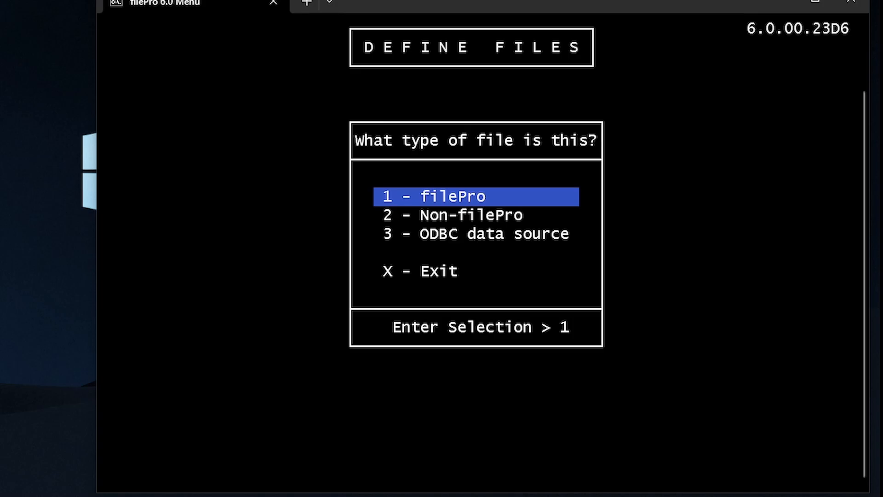
pyautogui.press('Return')
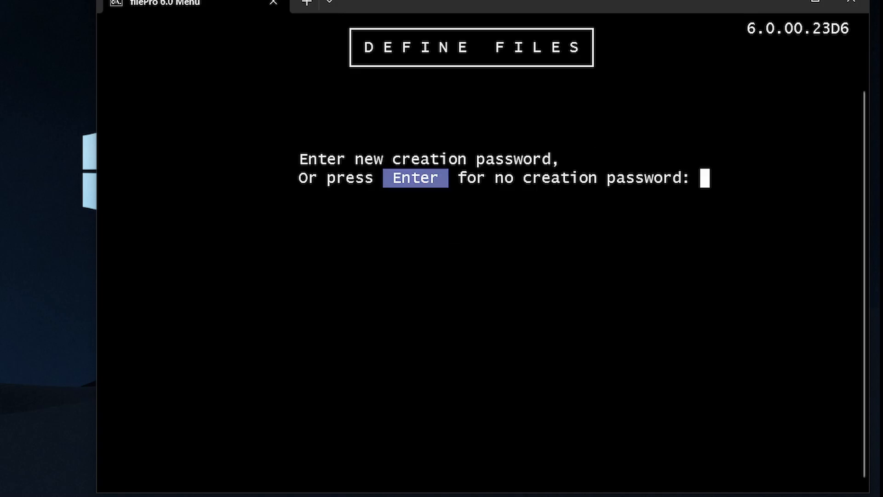
pyautogui.press('Return')
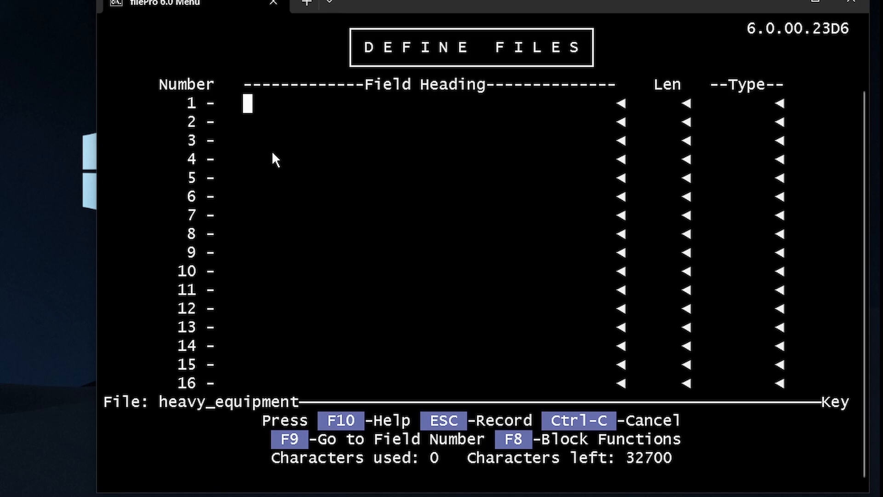
# Name field 1 Equipment_id, edited from Equipment_name, and give it length 6
pyautogui.write('Equipm')
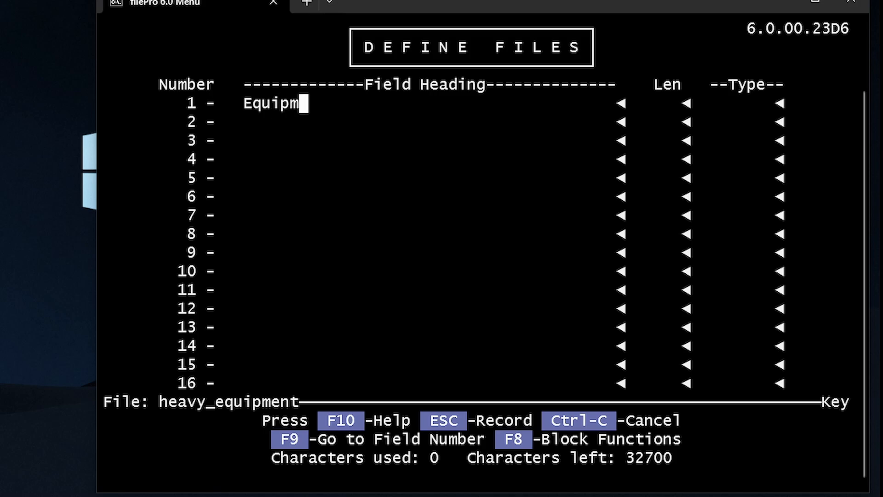
pyautogui.write('ent_name')
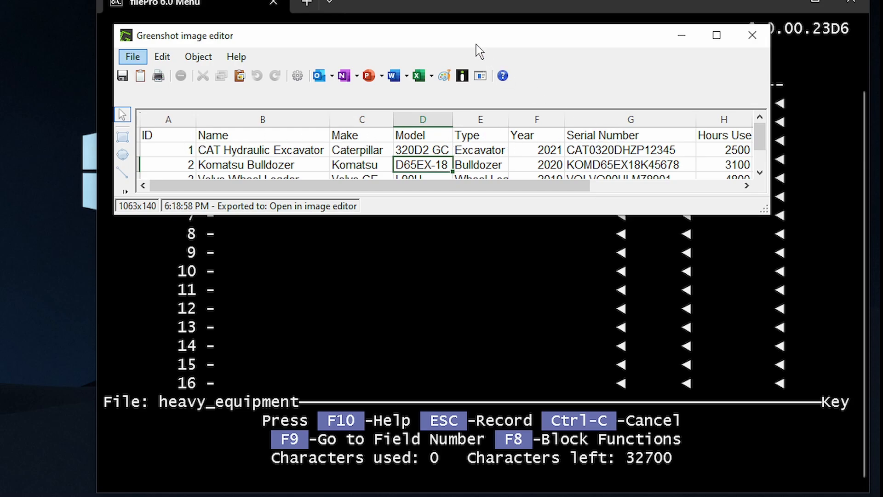
pyautogui.hotkey('alt', 'F4')
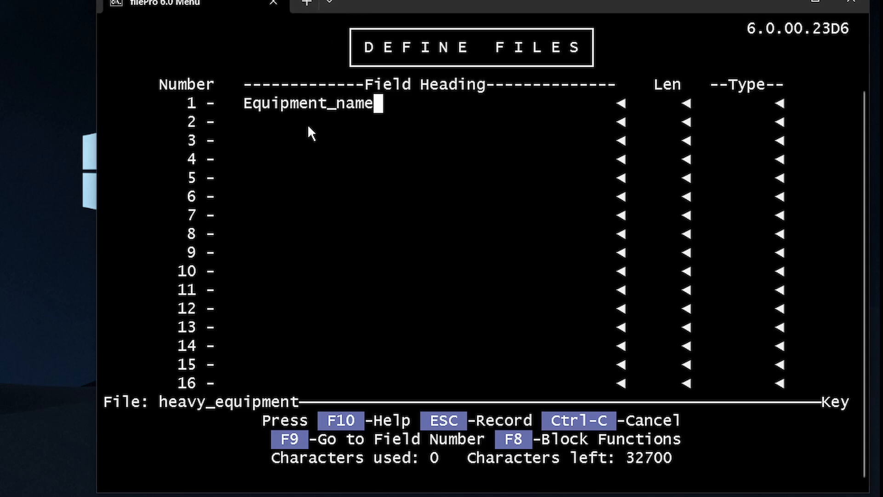
pyautogui.press('Left')
pyautogui.press('Left')
pyautogui.press('Left')
pyautogui.press('Left')
pyautogui.press('Left')
pyautogui.press('Left')
pyautogui.press('Left')
pyautogui.press('Left')
pyautogui.press('Left')
pyautogui.press('Left')
pyautogui.press('Left')
pyautogui.press('Left')
pyautogui.press('Left')
pyautogui.press('Left')
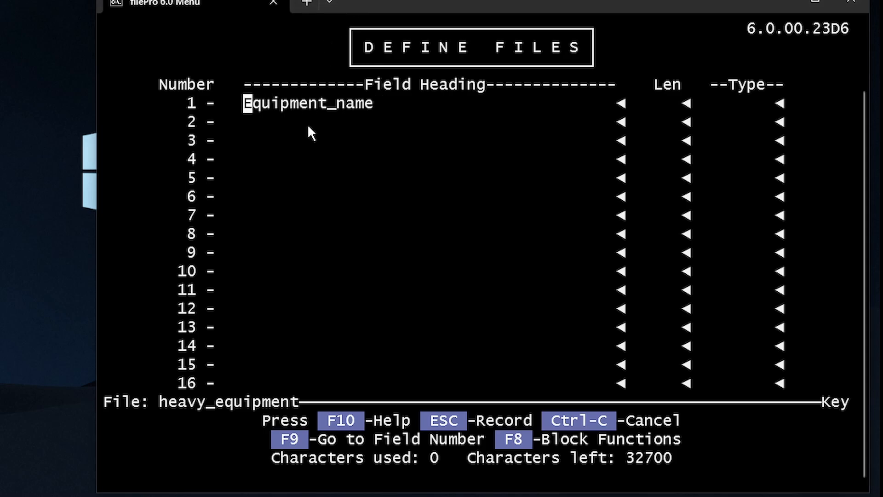
pyautogui.press('Right')
pyautogui.press('Right')
pyautogui.press('Right')
pyautogui.press('Right')
pyautogui.press('Right')
pyautogui.press('Right')
pyautogui.press('Right')
pyautogui.press('Right')
pyautogui.press('Right')
pyautogui.press('Right')
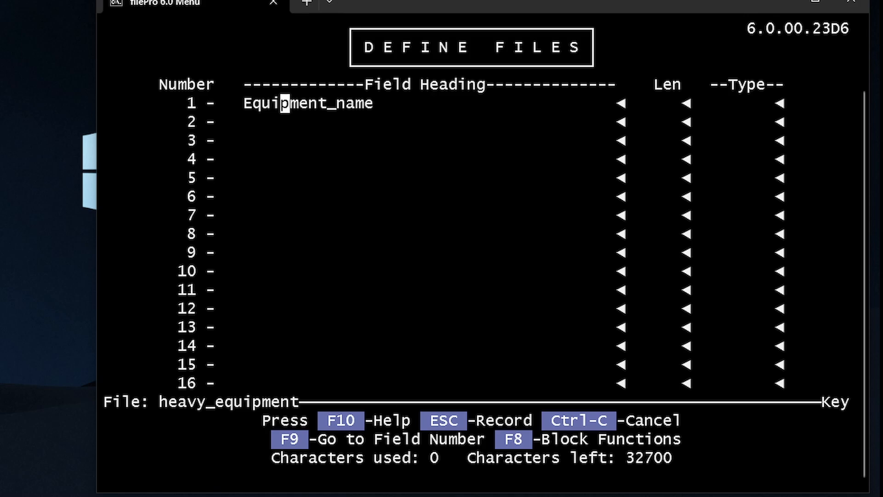
pyautogui.press('Left')
pyautogui.press('Right')
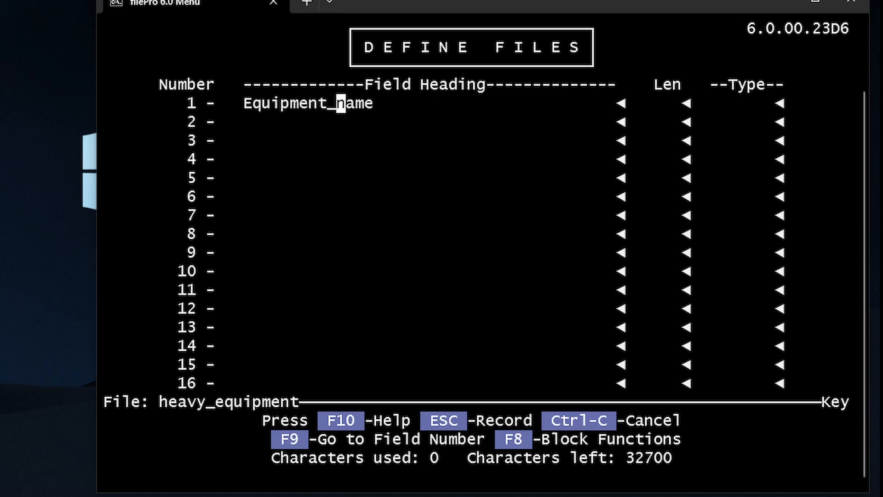
pyautogui.write('id')
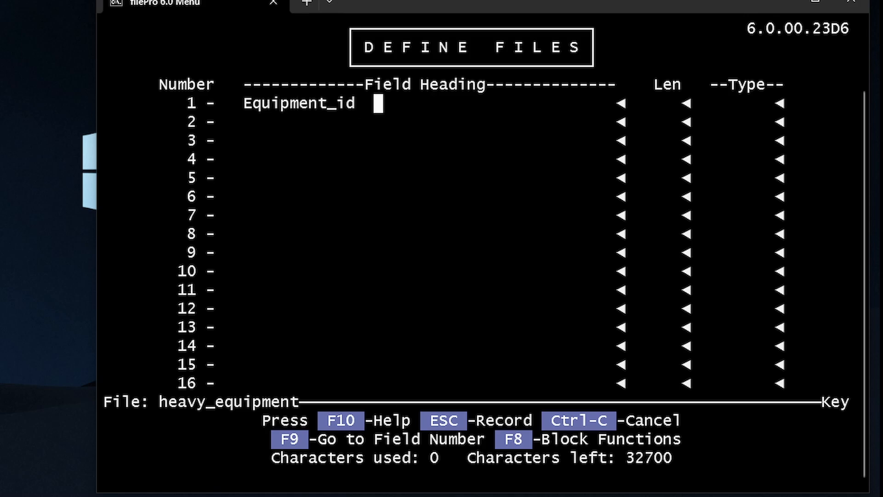
pyautogui.press('Return')
pyautogui.write('6')
pyautogui.press('Return')
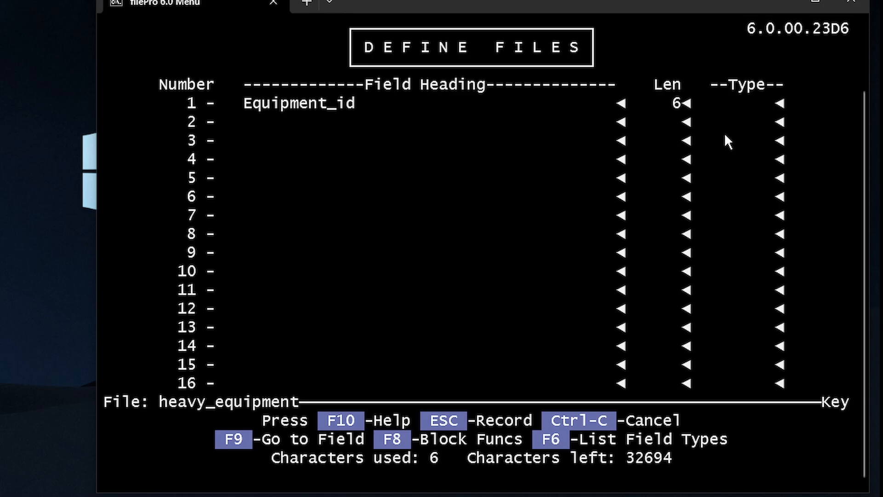
# Pick .0 from the F6 field-type list for Equipment_id and advance to field 2
pyautogui.press('F6')
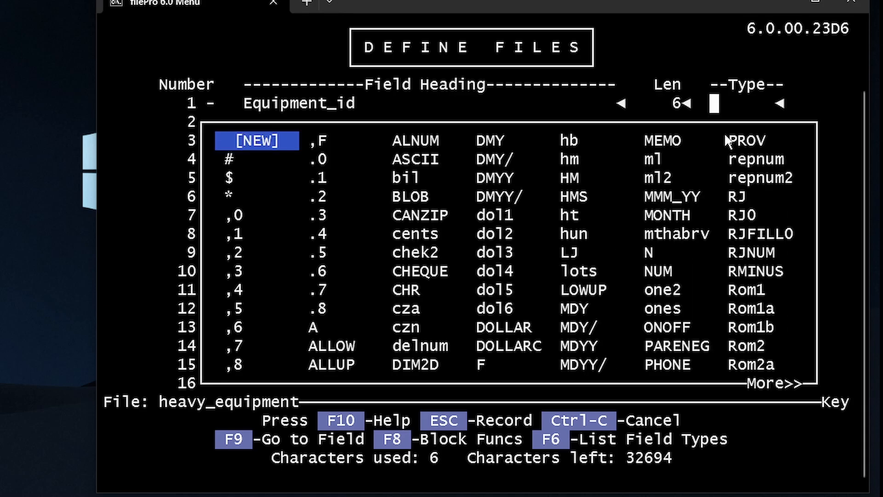
pyautogui.press('Down')
pyautogui.press('Down')
pyautogui.press('Down')
pyautogui.press('Down')
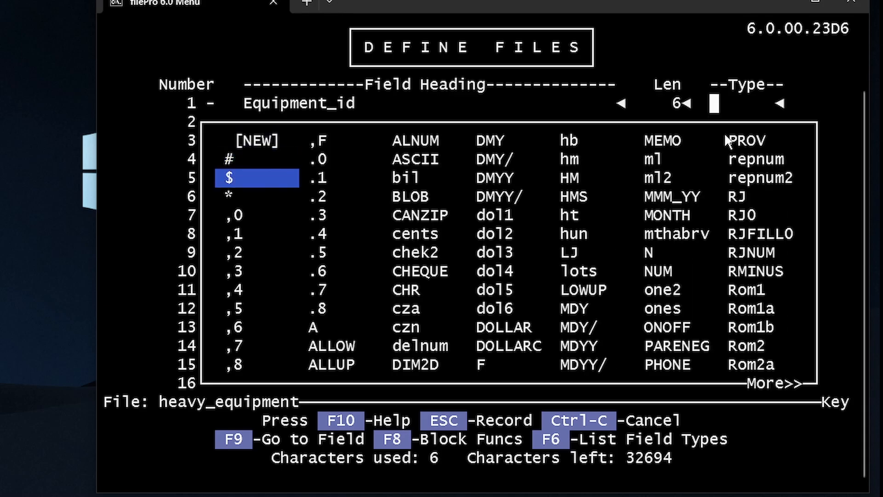
pyautogui.press('Up')
pyautogui.press('Up')
pyautogui.press('Down')
pyautogui.press('Down')
pyautogui.press('Down')
pyautogui.press('Down')
pyautogui.press('Down')
pyautogui.press('Down')
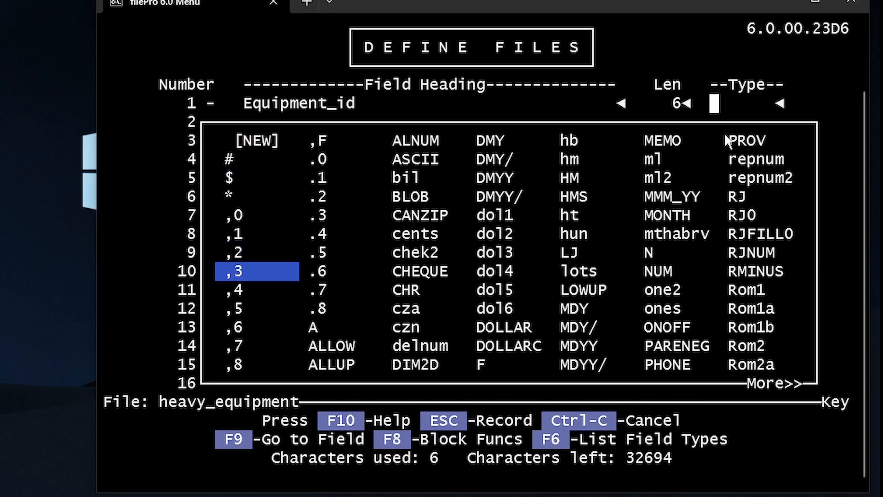
pyautogui.press('Up')
pyautogui.press('Up')
pyautogui.press('Right')
pyautogui.press('Down')
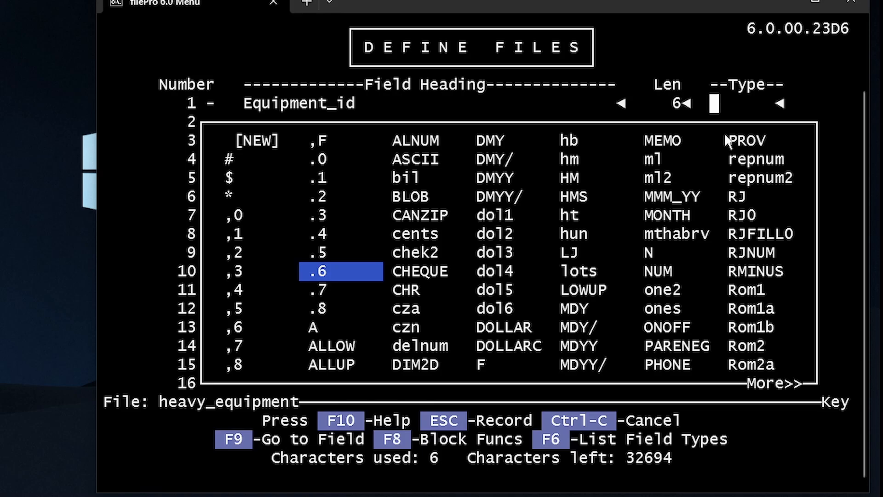
pyautogui.press('Up')
pyautogui.press('Left')
pyautogui.press('Up')
pyautogui.press('Up')
pyautogui.press('Up')
pyautogui.press('Up')
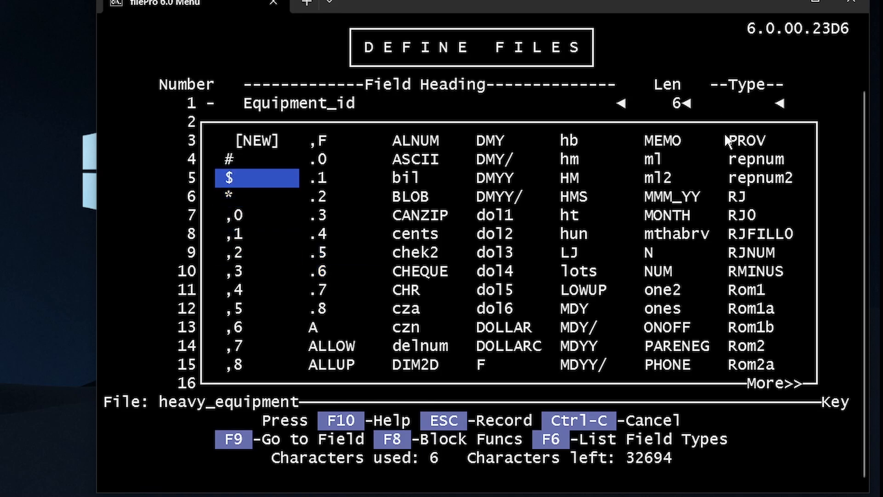
pyautogui.press('Right')
pyautogui.press('Up')
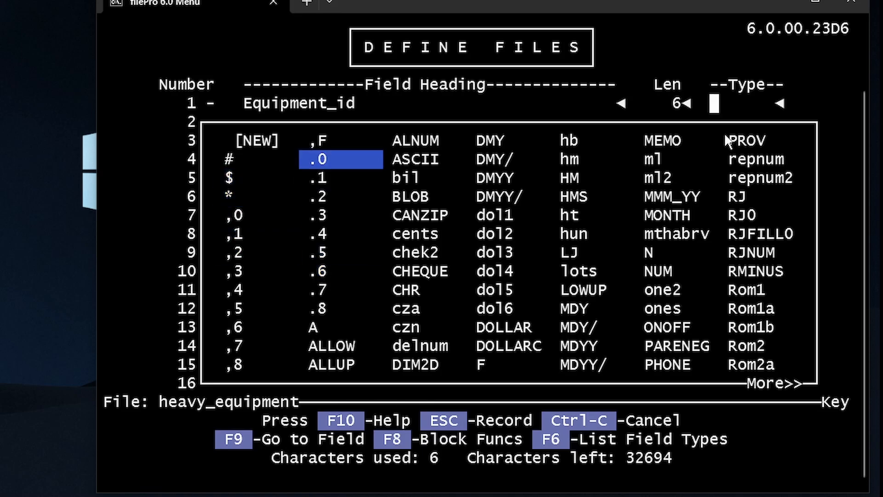
pyautogui.press('Return')
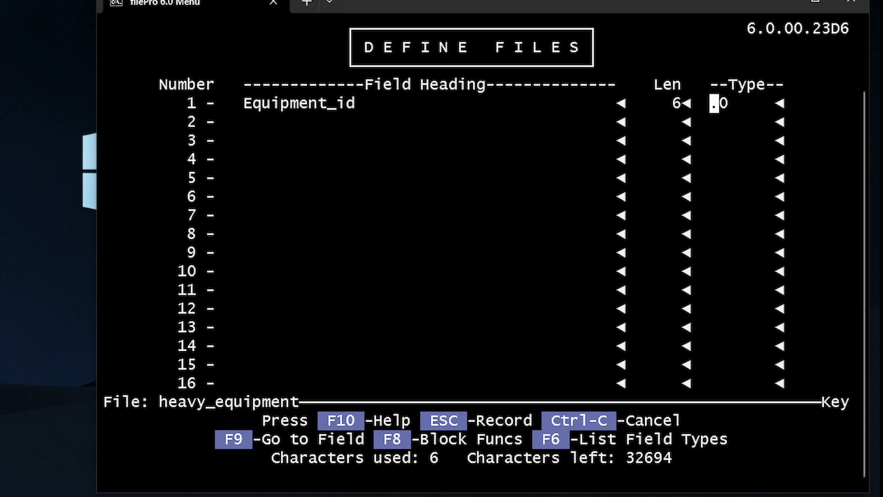
pyautogui.press('Return')
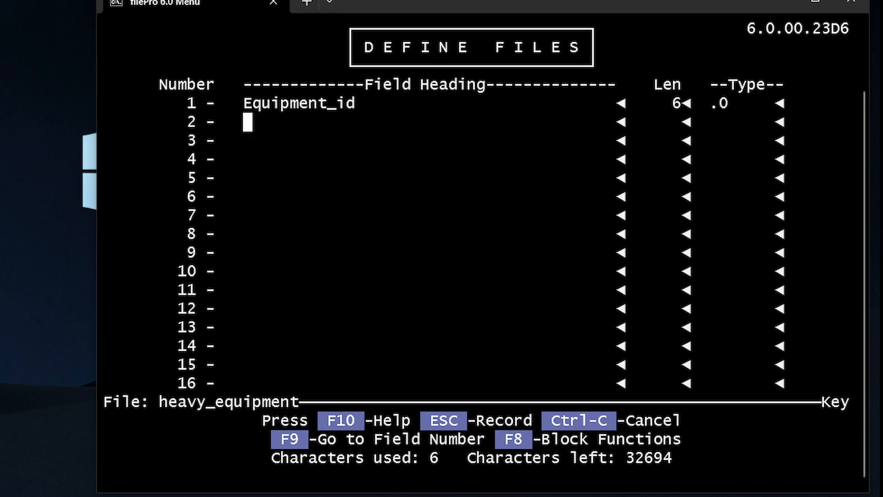
# Add field 2 Equipment_name with length 30 and a blank type, then end the field list
pyautogui.write('Equip')
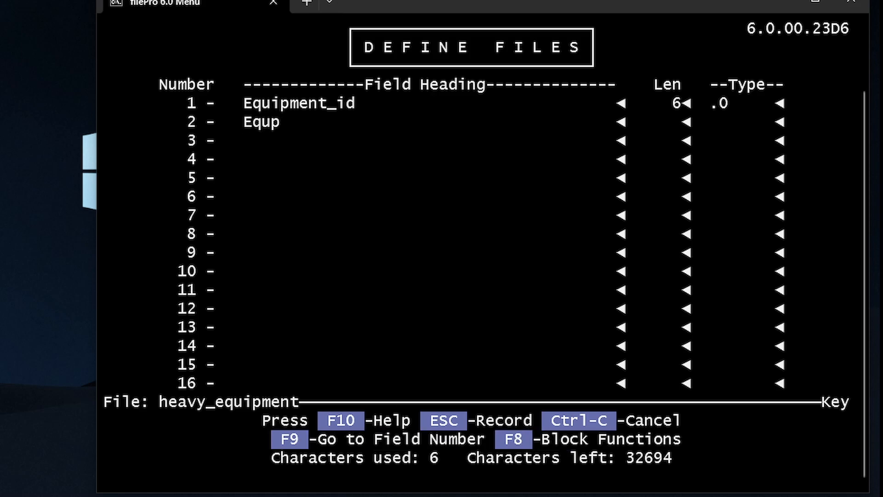
pyautogui.write('ment_name')
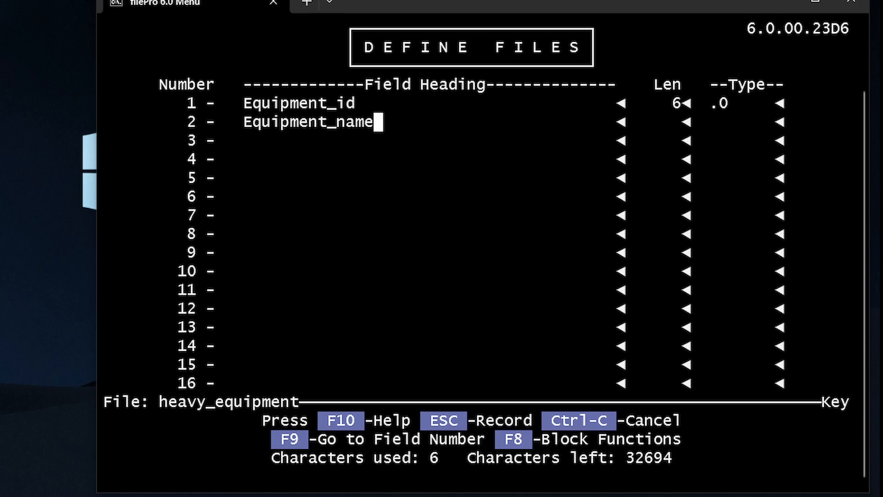
pyautogui.press('Return')
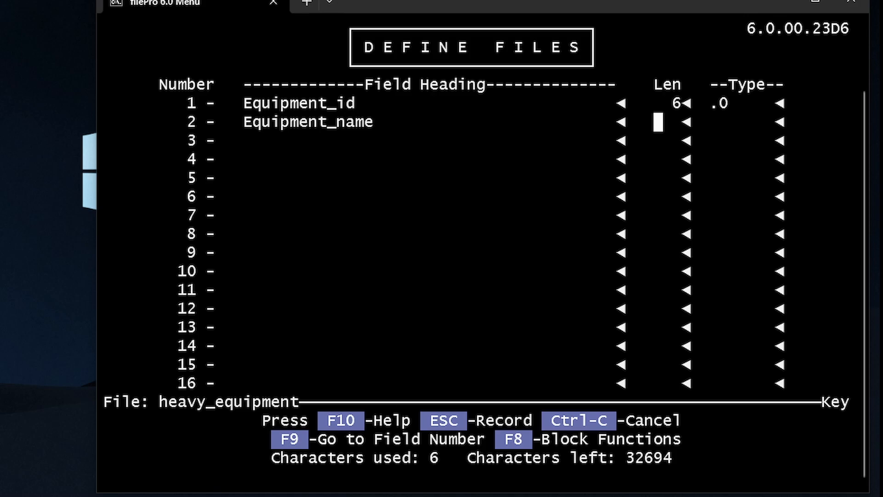
pyautogui.write('30')
pyautogui.press('Return')
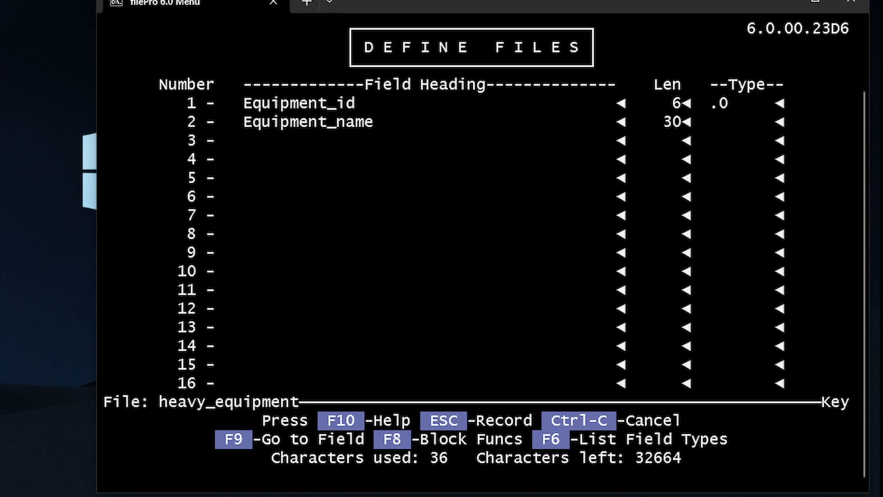
pyautogui.write('*')
pyautogui.press('BackSpace')
pyautogui.write('b')
pyautogui.press('BackSpace')
pyautogui.press('BackSpace')
pyautogui.press('Return')
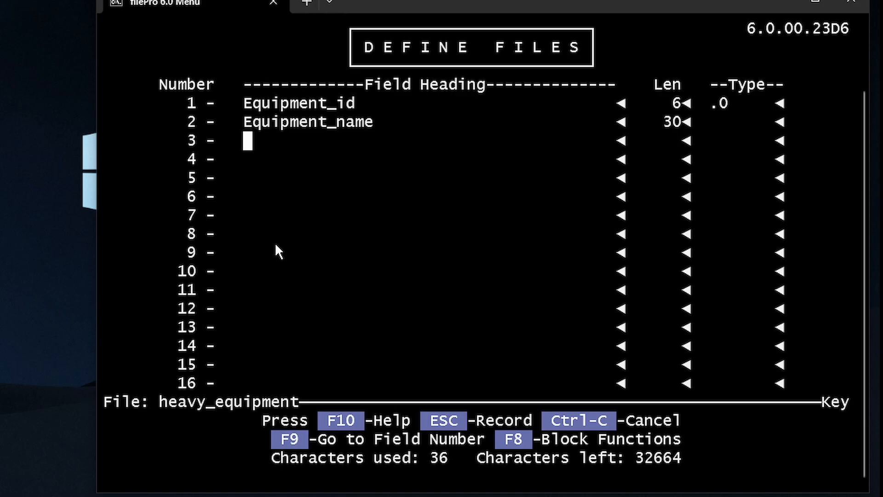
pyautogui.press('Escape')
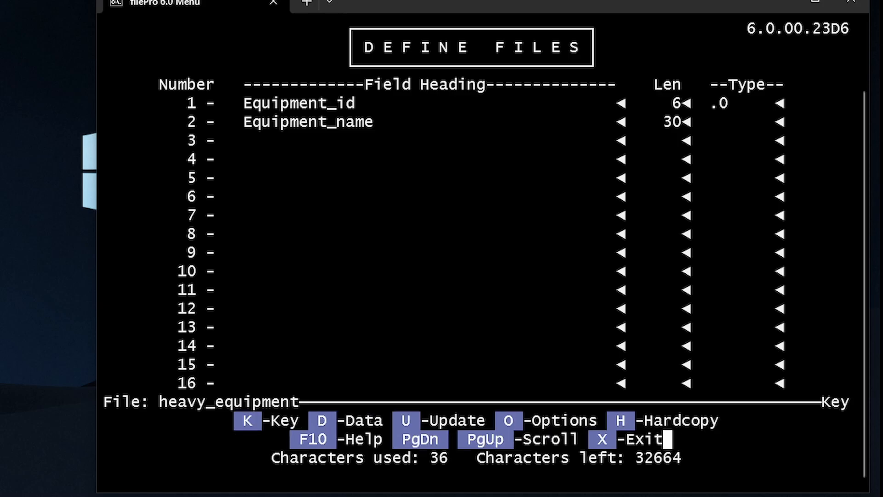
# Record heavy_equipment's field definitions with a default screen 0 and no default report
pyautogui.press('x')
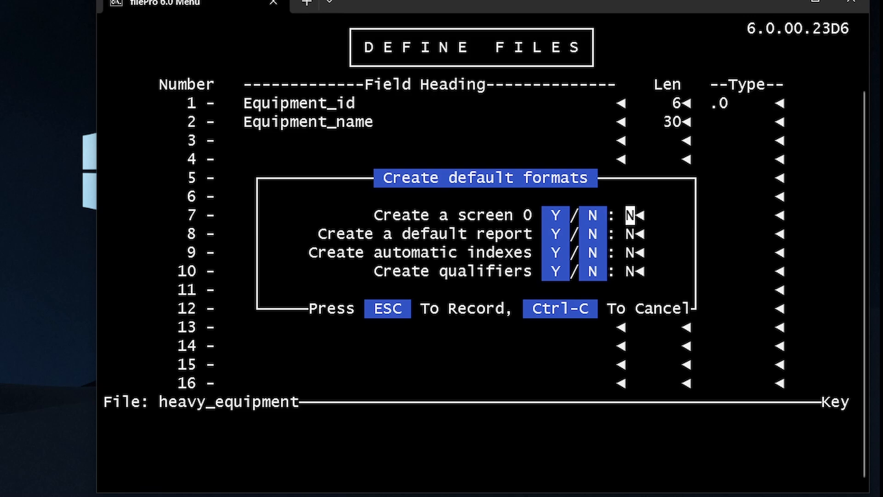
pyautogui.write('y')
pyautogui.press('Return')
pyautogui.press('Return')
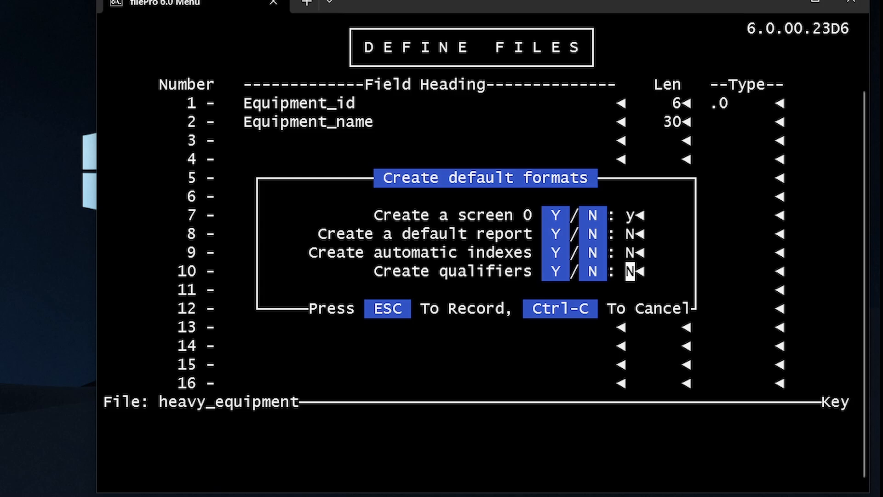
pyautogui.press('Return')
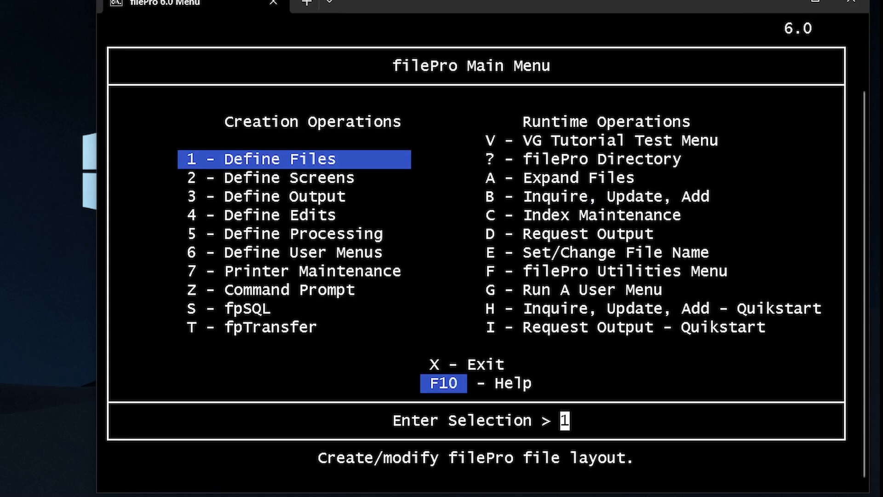
# Open the [GLOBAL] user edits table via Define Edits and launch the Test user edits tester
pyautogui.press('3')
pyautogui.press('4')
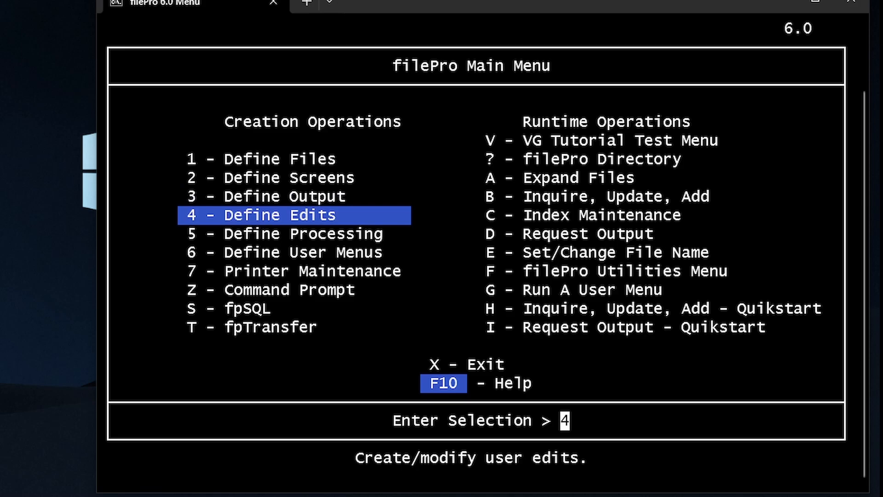
pyautogui.press('Return')
pyautogui.press('Down')
pyautogui.press('Down')
pyautogui.press('Up')
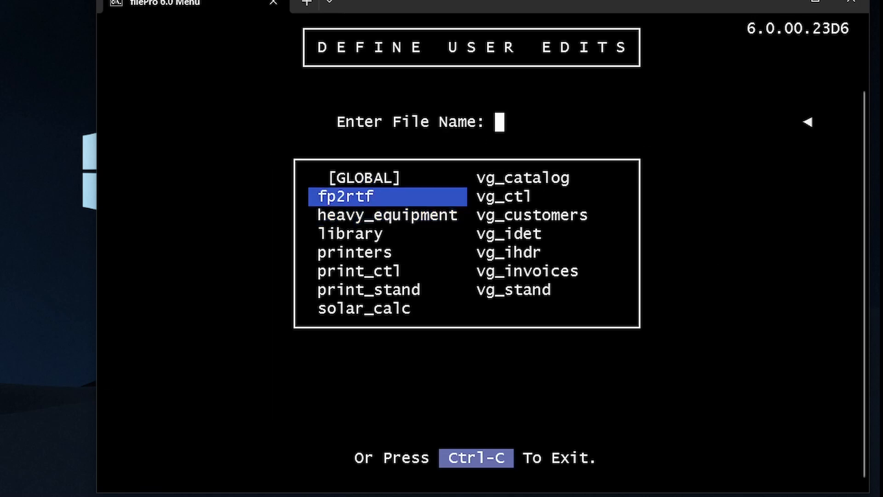
pyautogui.press('Up')
pyautogui.press('Return')
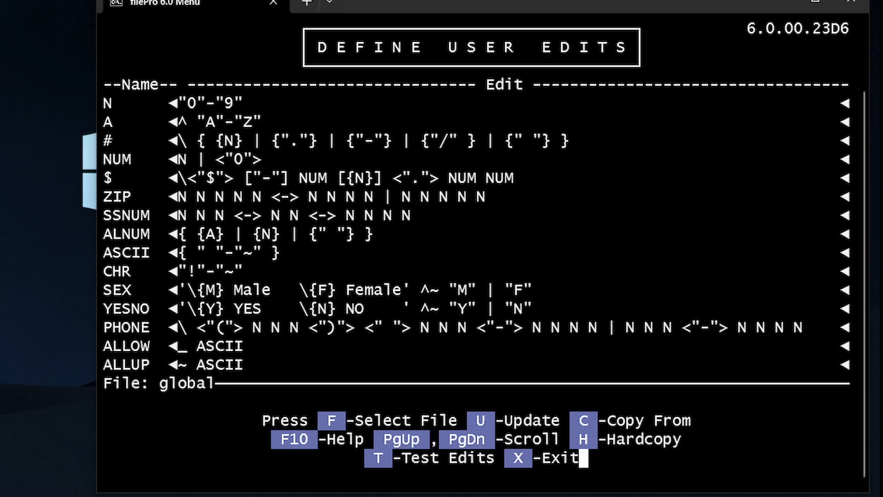
pyautogui.press('t')
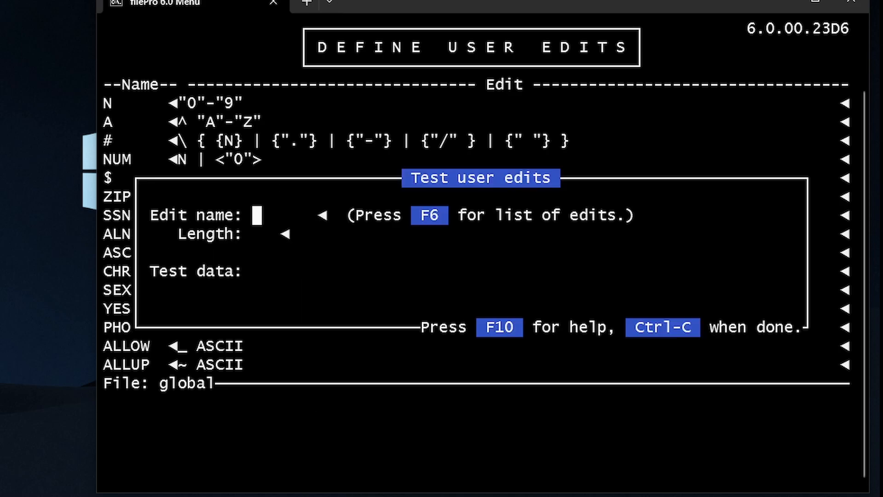
# Load the .0 edit into the tester with a test length of 6
pyautogui.write('.')
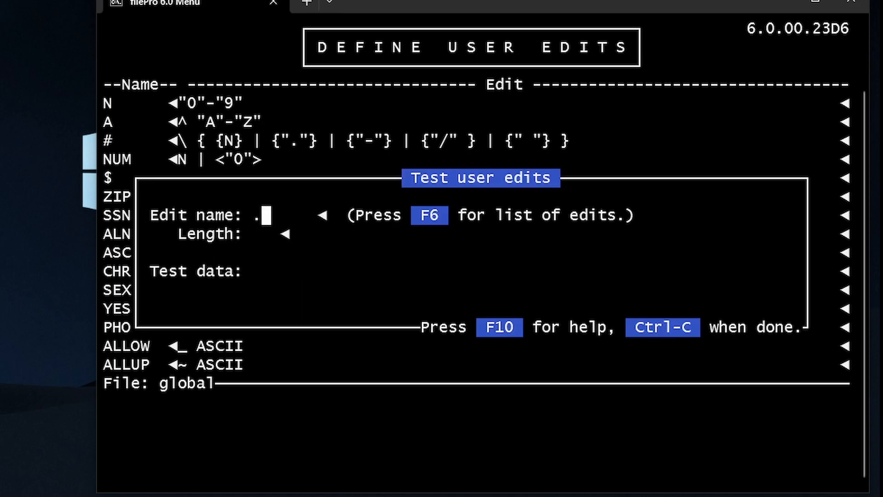
pyautogui.write('0')
pyautogui.press('Return')
pyautogui.write('6')
pyautogui.press('Return')
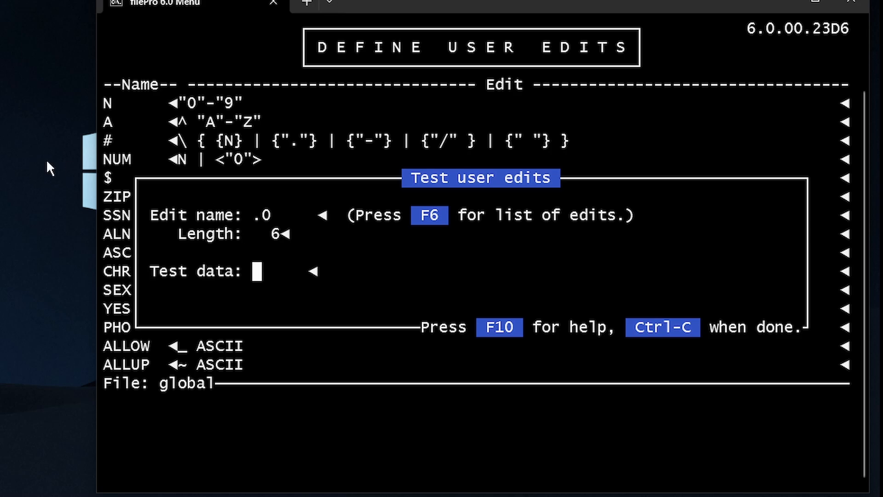
pyautogui.moveTo(244, 198); pyautogui.dragTo(285, 214)
pyautogui.click(284, 215)
# Test the values 12.0 and 123 against the .0 edit, then clear the test data
pyautogui.write('12.0')
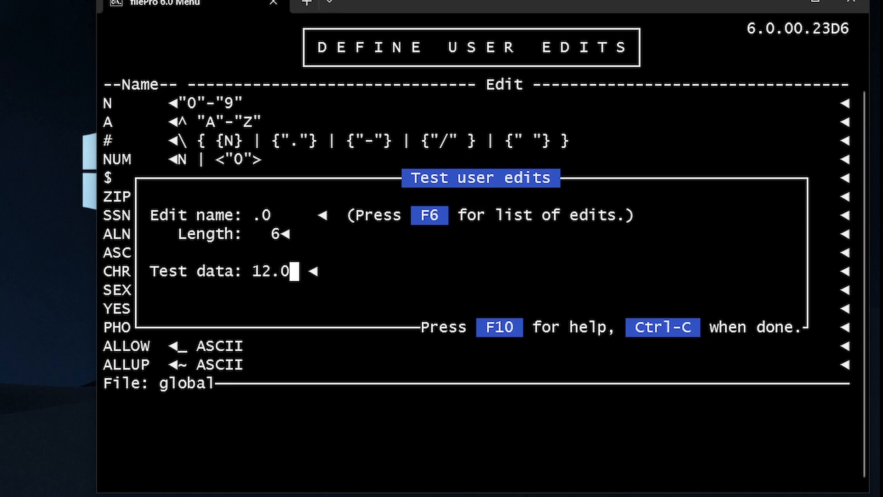
pyautogui.press('Return')
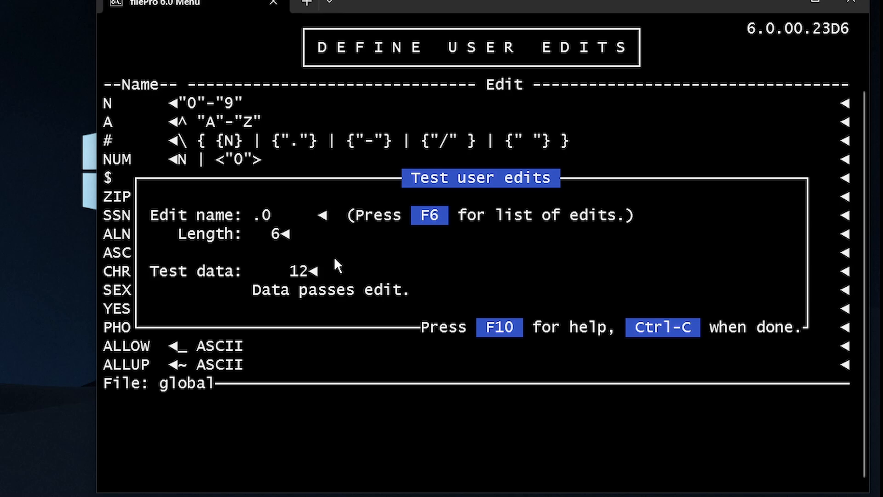
pyautogui.write('123 12')
pyautogui.press('Return')
pyautogui.hotkey('ctrl', 'y')
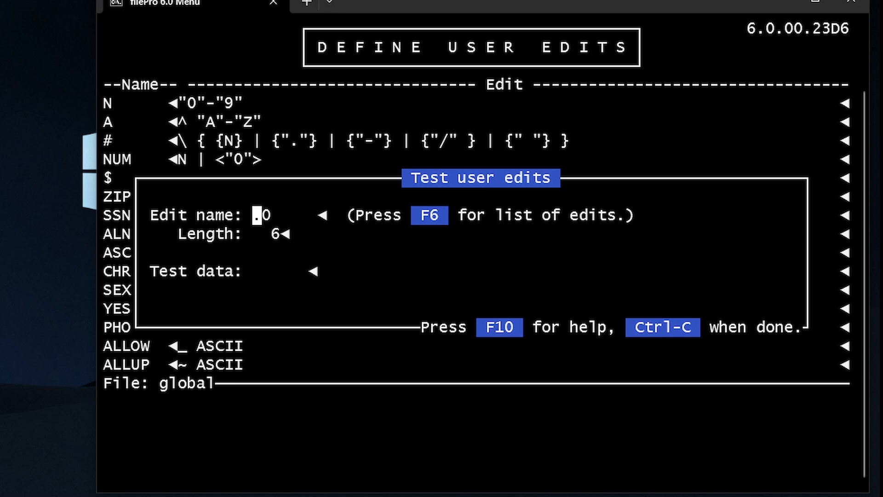
# Test the allup edit at length 6 with 'test', which converts to TEST
pyautogui.write('allup')
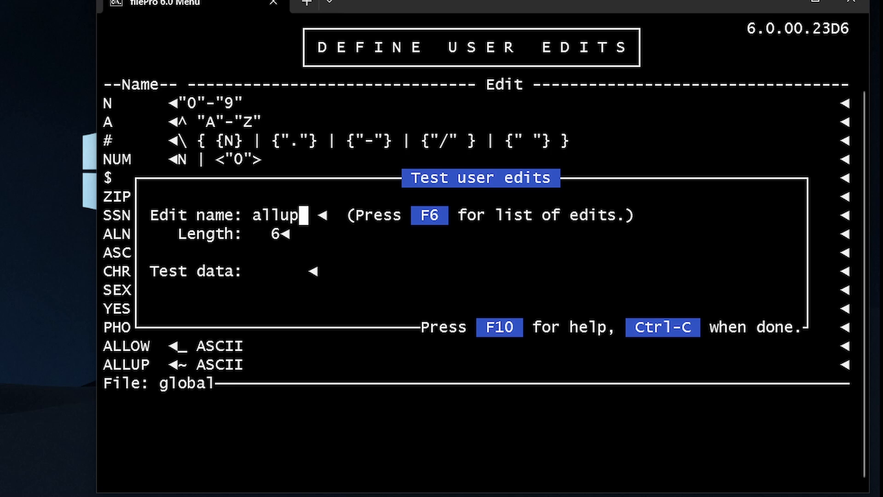
pyautogui.press('Return')
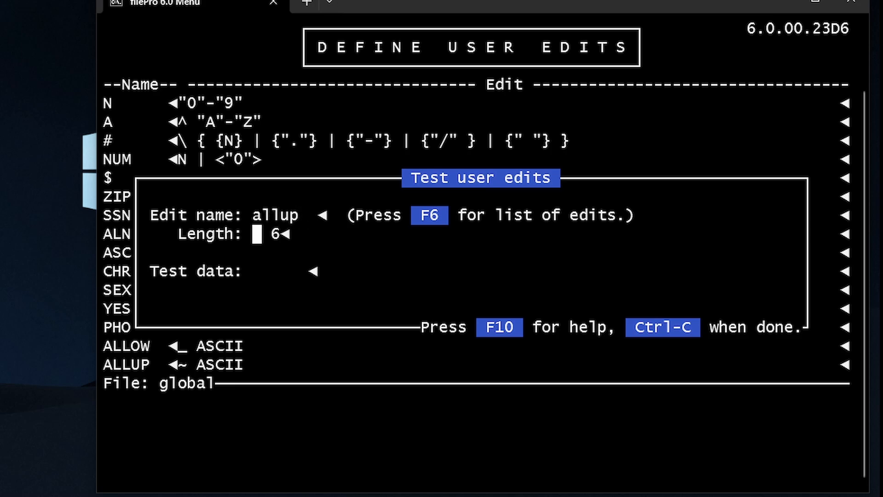
pyautogui.press('Return')
pyautogui.write('test')
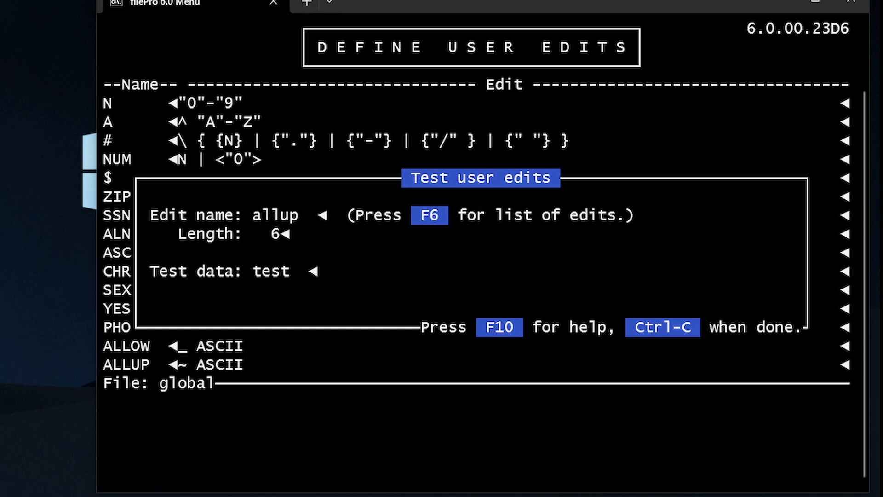
pyautogui.press('Return')
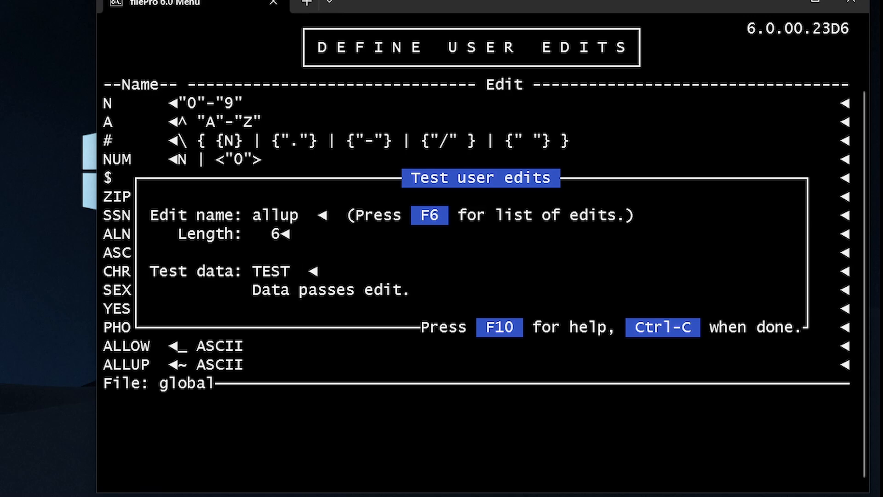
pyautogui.press('Right')
pyautogui.press('Right')
pyautogui.press('Right')
pyautogui.press('Right')
# Close the edit tester and its help, returning to the Main Menu
pyautogui.press('F10')
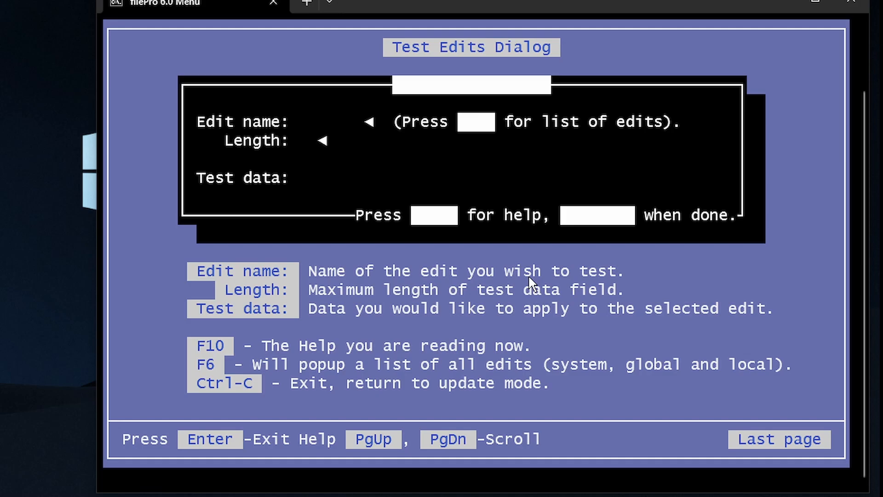
pyautogui.press('Return')
pyautogui.press('Escape')
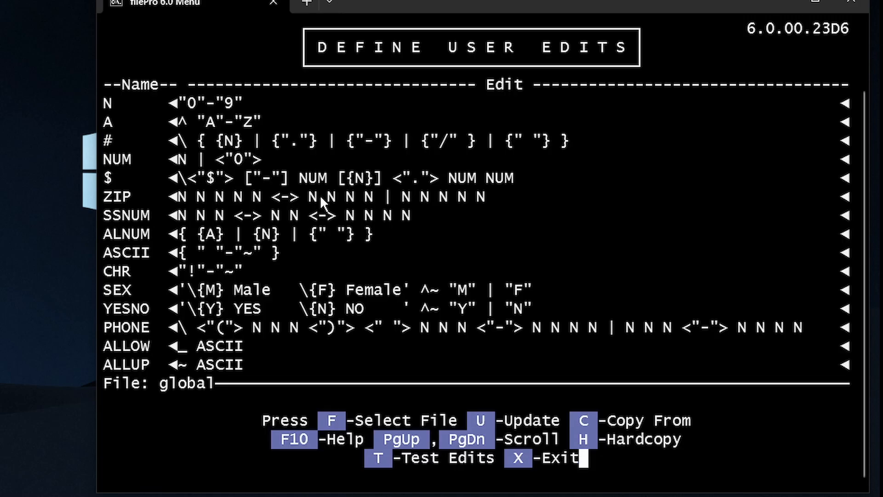
pyautogui.press('x')
# Open heavy_equipment's field definitions in Define Files, getting past the password prompt
pyautogui.press('1')
pyautogui.press('Return')
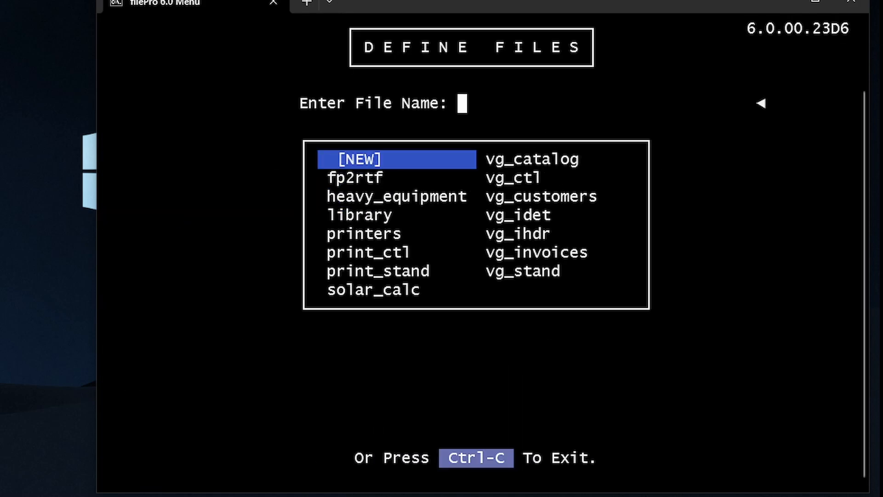
pyautogui.press('Down')
pyautogui.press('Down')
pyautogui.press('Return')
pyautogui.press('n')
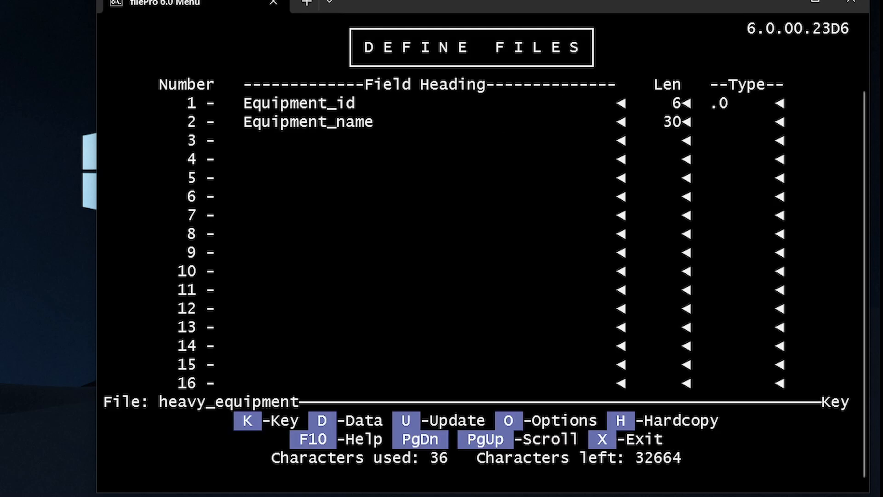
# Fill fields Make through Status, with Equipment_name as allup and Make as uplow
pyautogui.press('u')
pyautogui.press('Return')
pyautogui.press('Return')
pyautogui.press('Return')
pyautogui.press('Return')
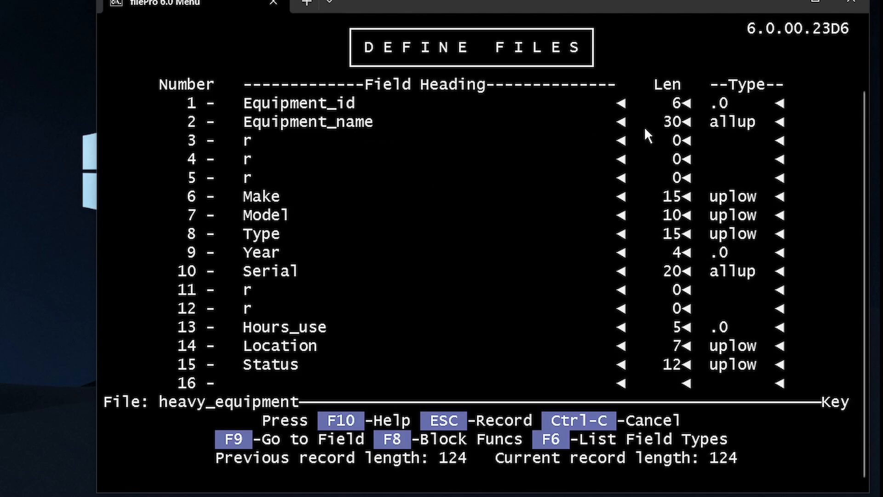
pyautogui.moveTo(703, 123); pyautogui.dragTo(763, 123)
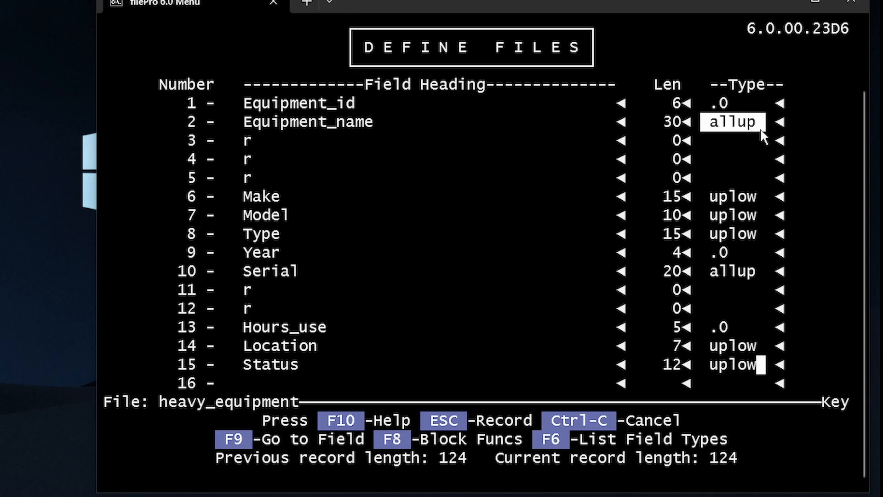
pyautogui.click(713, 188)
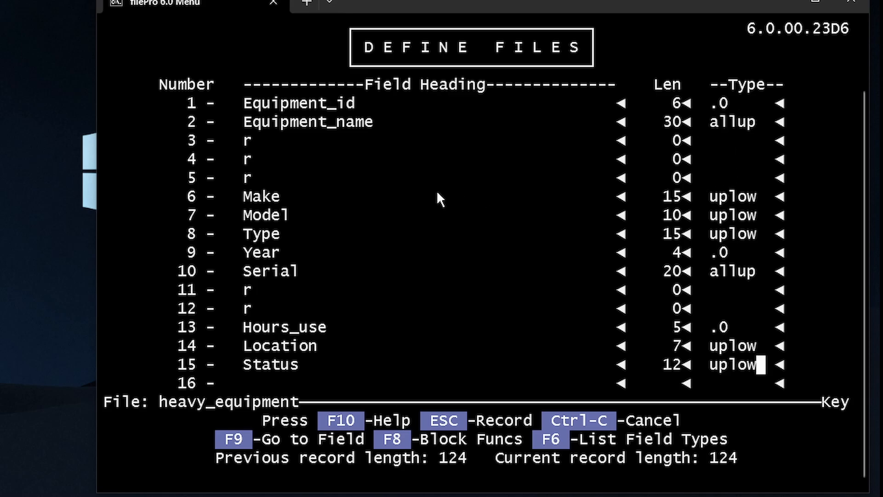
pyautogui.moveTo(244, 198); pyautogui.dragTo(295, 201)
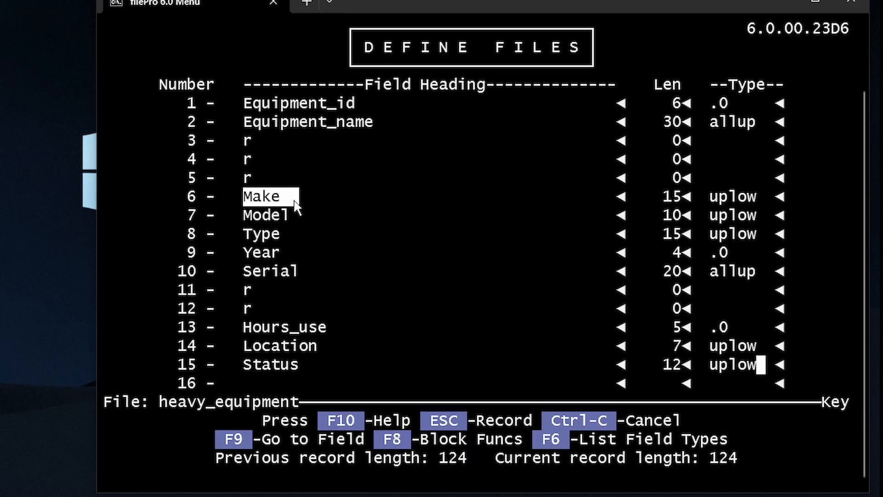
pyautogui.click(295, 202)
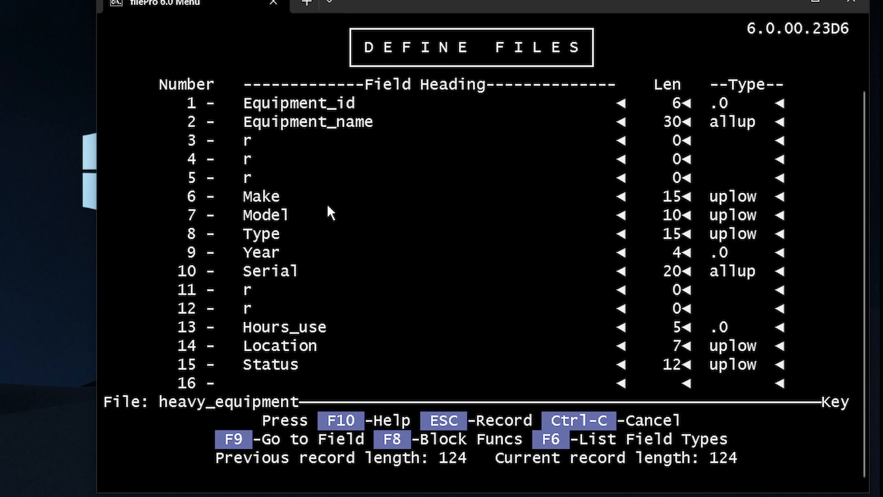
pyautogui.moveTo(698, 198); pyautogui.dragTo(769, 206)
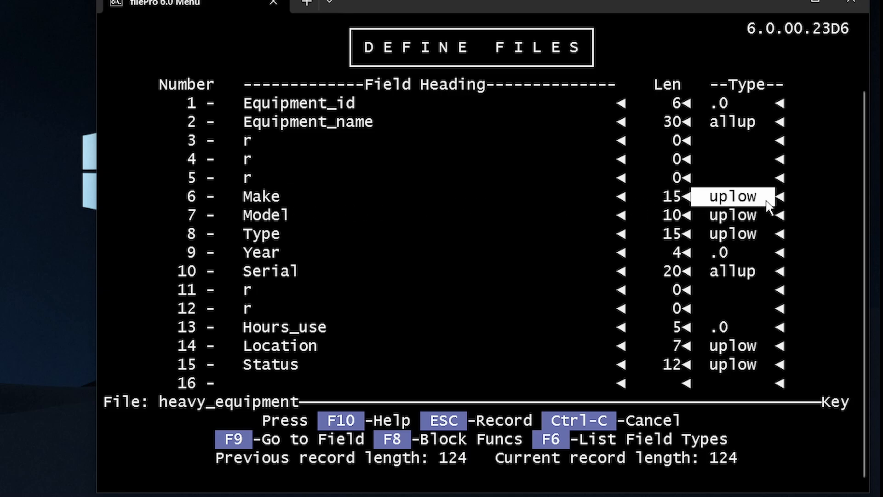
pyautogui.click(766, 201)
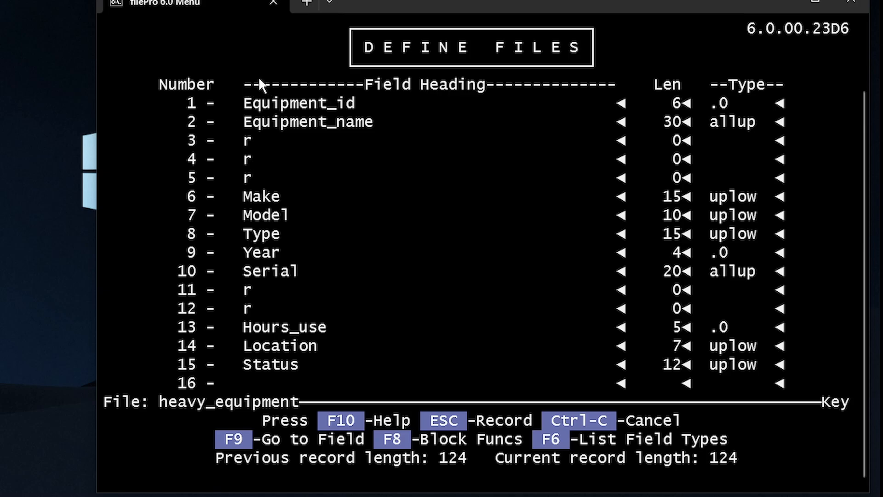
pyautogui.moveTo(383, 215); pyautogui.dragTo(391, 260)
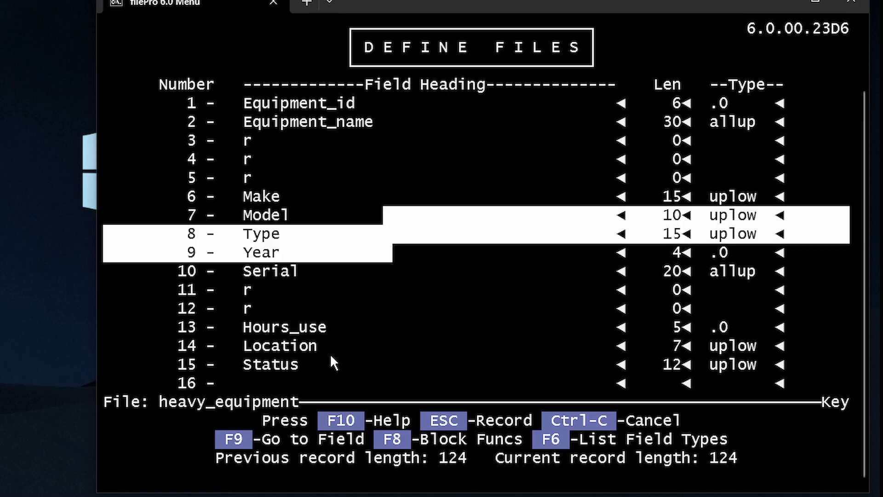
pyautogui.click(446, 211)
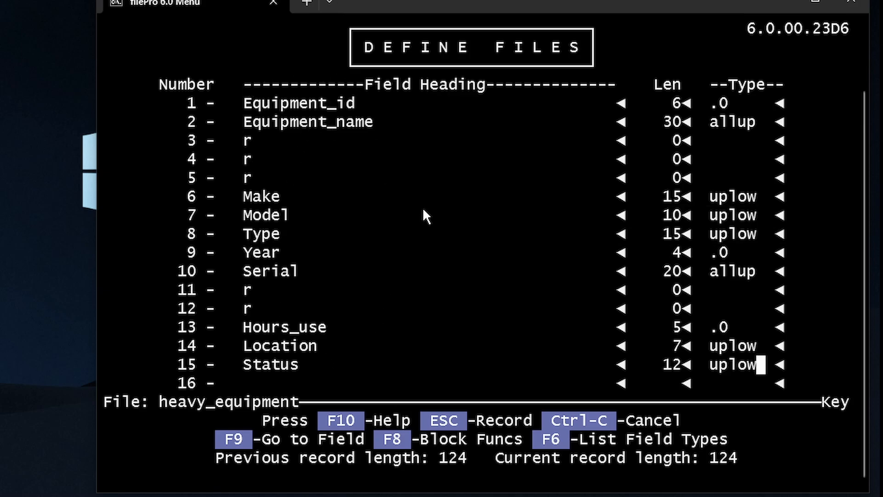
# Move among the placeholder field headings and clear the r from field 3's heading
pyautogui.press('Escape')
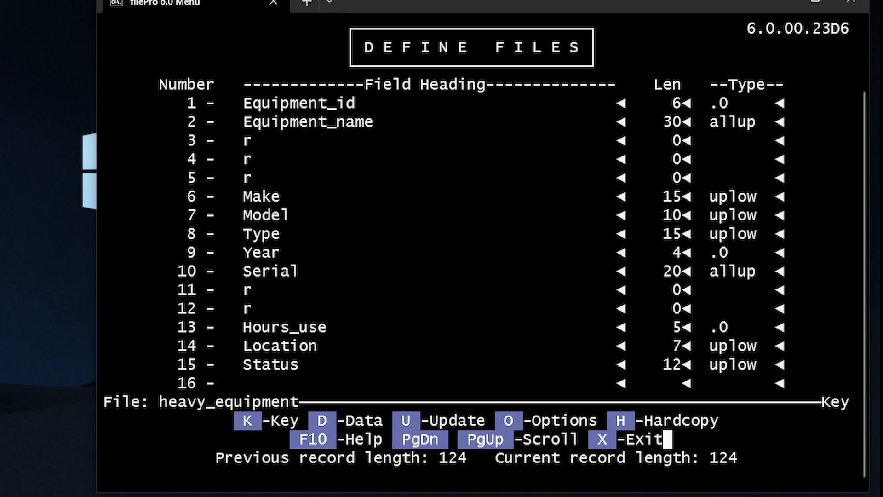
pyautogui.press('Escape')
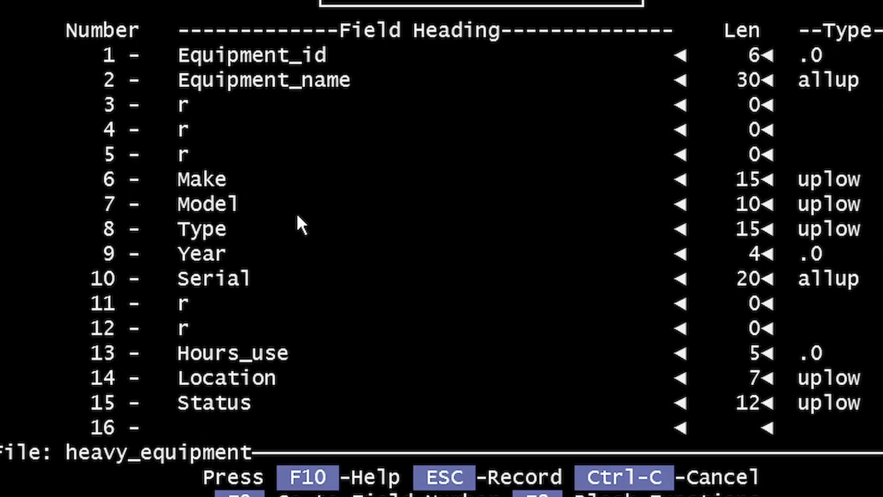
pyautogui.press('Down')
pyautogui.press('Up')
pyautogui.press('Down')
pyautogui.press('Down')
pyautogui.press('Up')
pyautogui.press('Up')
pyautogui.press('Down')
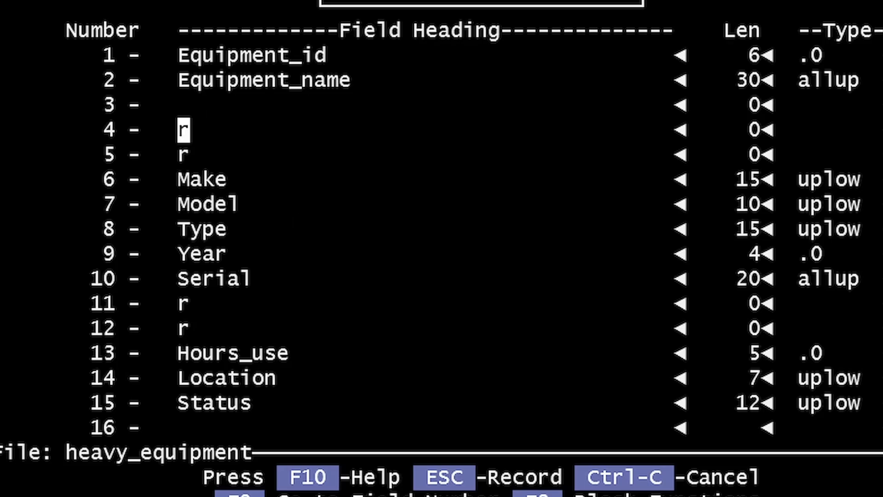
pyautogui.press('Left')
pyautogui.press('Up')
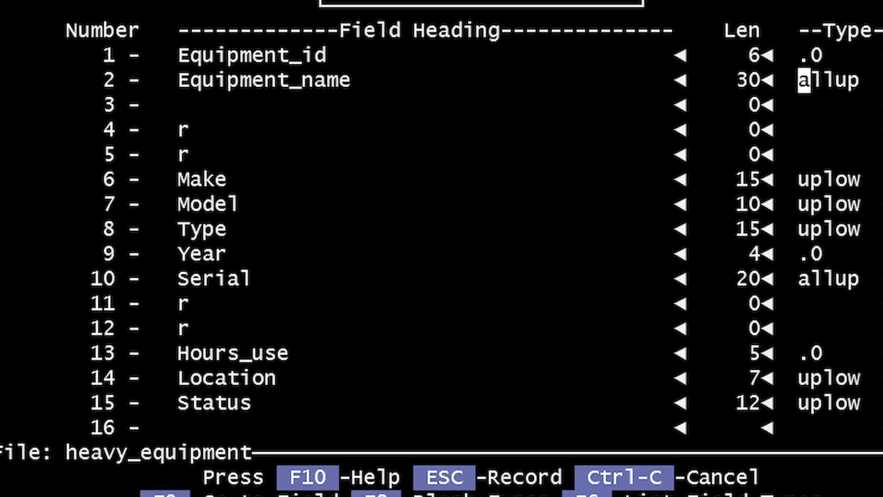
pyautogui.press('Down')
pyautogui.press('Down')
pyautogui.press('Left')
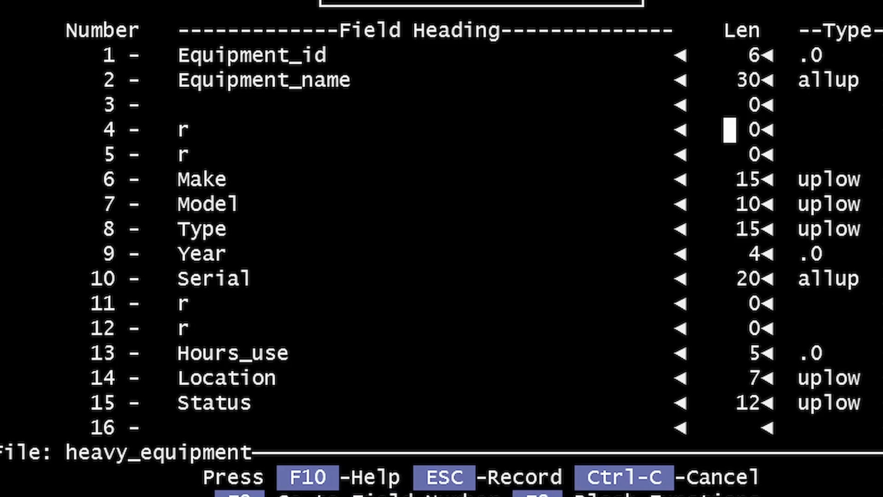
pyautogui.press('Left')
pyautogui.press('Up')
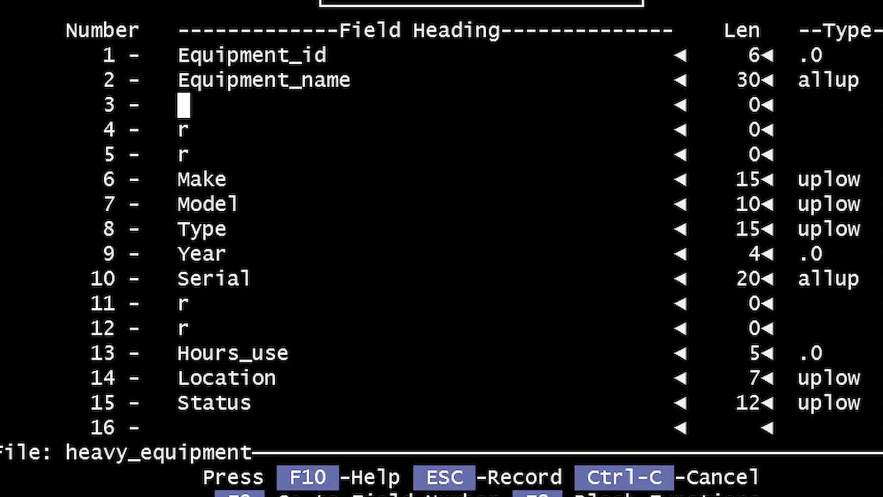
# Try serial_id as field 3's heading, restore it to r, and leave the definitions
pyautogui.write('seri')
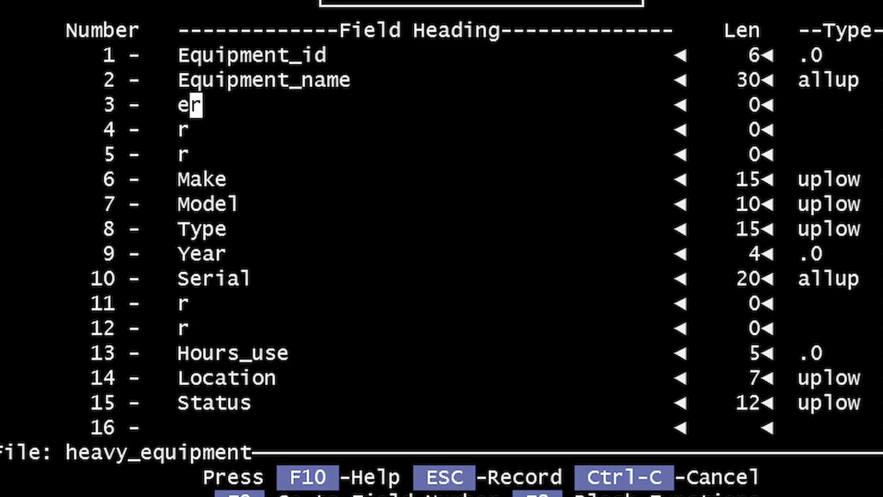
pyautogui.write('al_id')
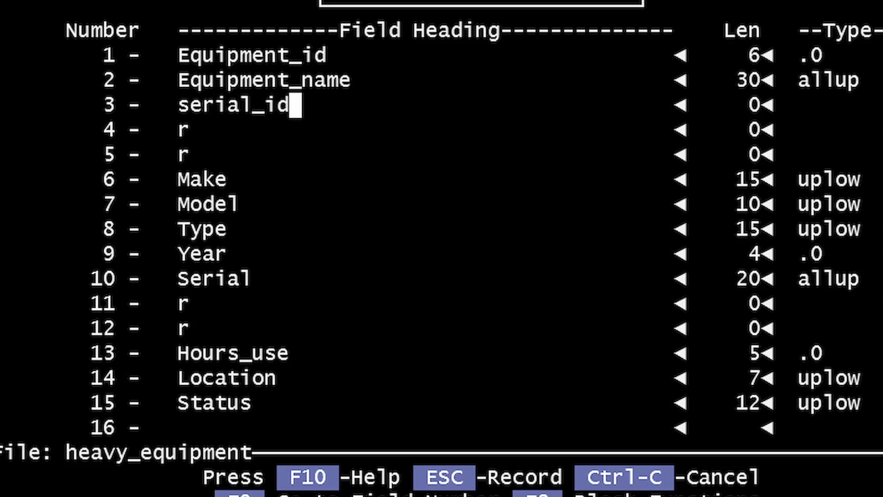
pyautogui.press('Down')
pyautogui.press('Up')
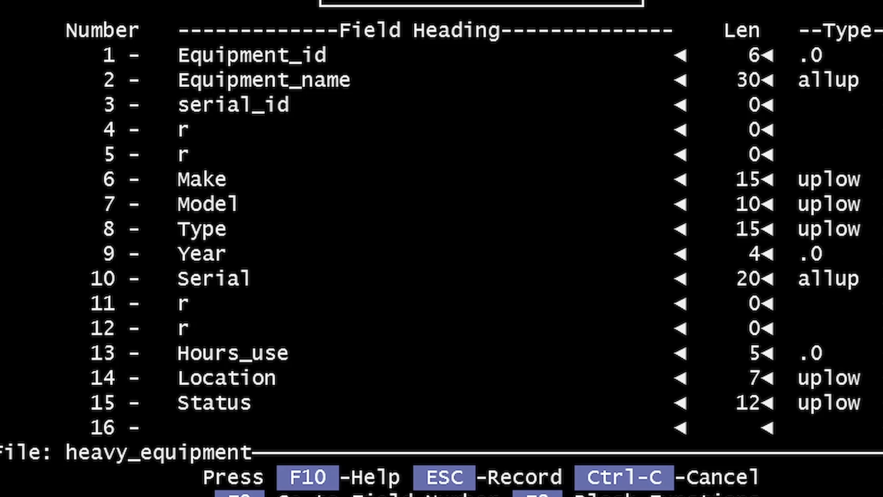
pyautogui.write('r')
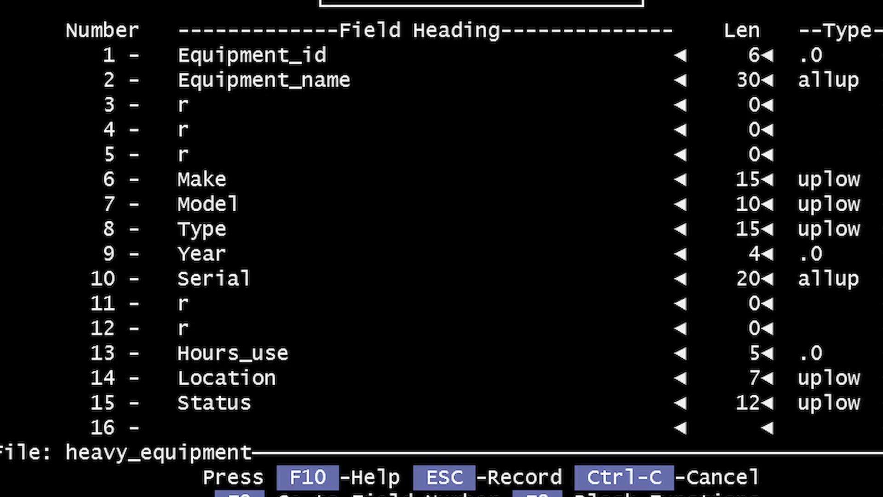
pyautogui.press('Down')
pyautogui.press('Down')
pyautogui.press('Up')
pyautogui.press('Up')
pyautogui.press('Down')
pyautogui.press('Down')
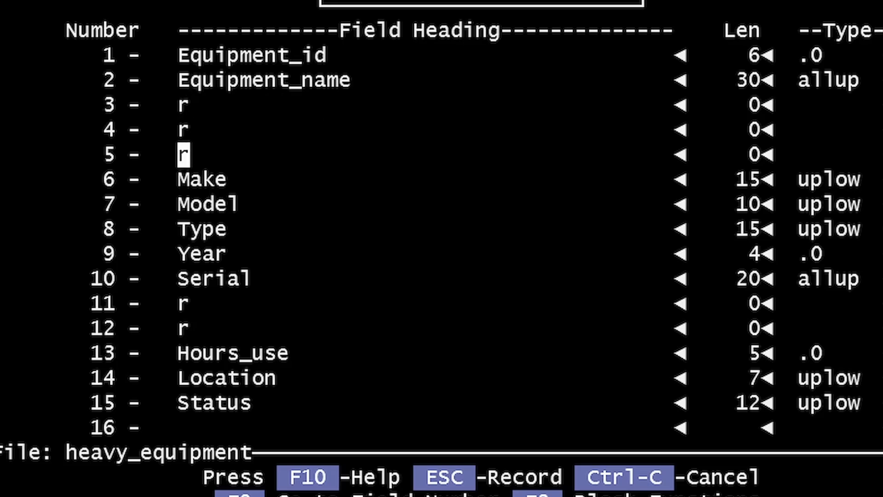
pyautogui.press('Down')
pyautogui.press('Down')
pyautogui.press('Down')
pyautogui.press('Down')
pyautogui.press('Down')
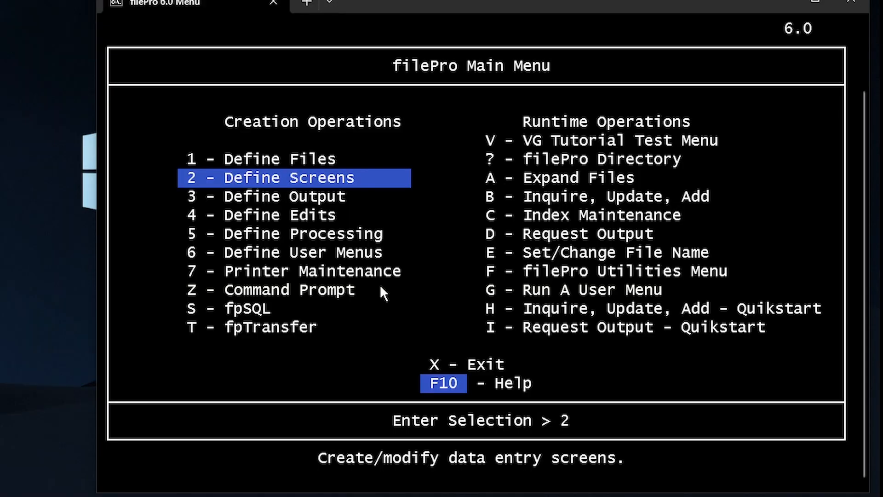
# Open screen 0 of heavy_equipment in Define Screens
pyautogui.press('Return')
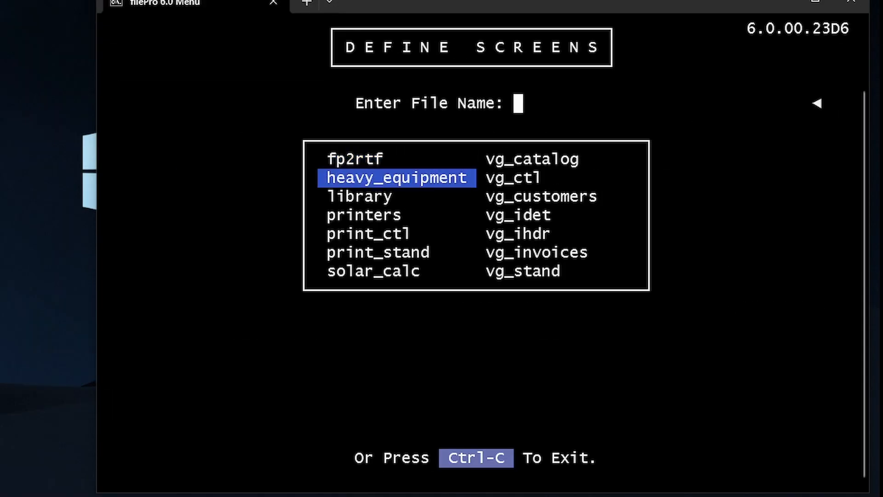
pyautogui.press('Return')
pyautogui.press('Down')
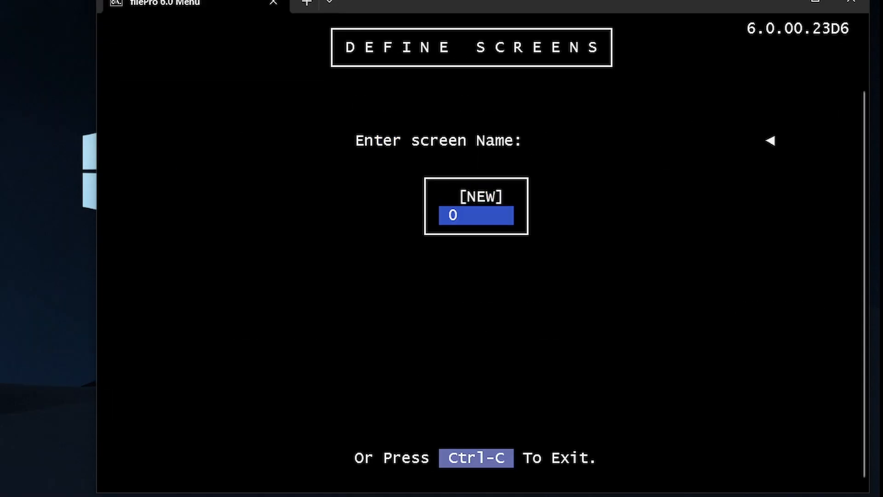
pyautogui.press('Return')
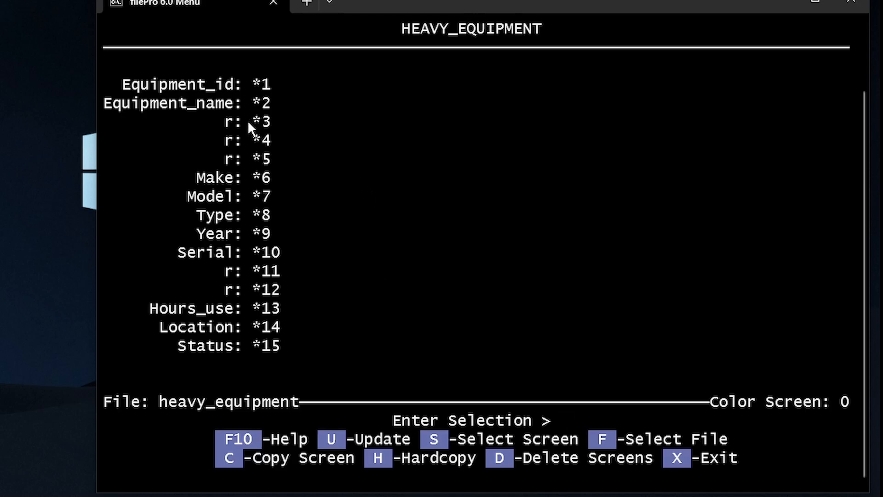
# Highlight the placeholder r rows *3 through *5 on the screen layout
pyautogui.moveTo(144, 122); pyautogui.dragTo(303, 159)
pyautogui.click(292, 156)
pyautogui.moveTo(179, 122); pyautogui.dragTo(276, 126)
pyautogui.moveTo(104, 102); pyautogui.dragTo(280, 114)
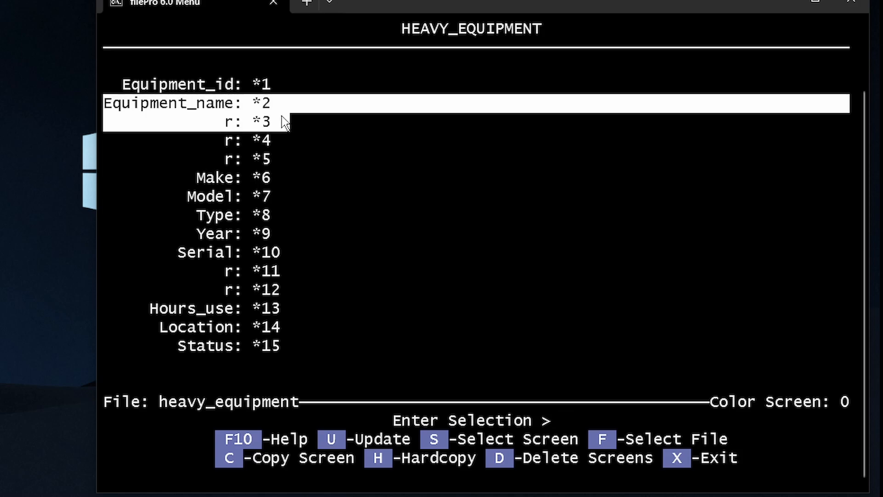
pyautogui.click(281, 116)
pyautogui.moveTo(207, 122); pyautogui.dragTo(277, 126)
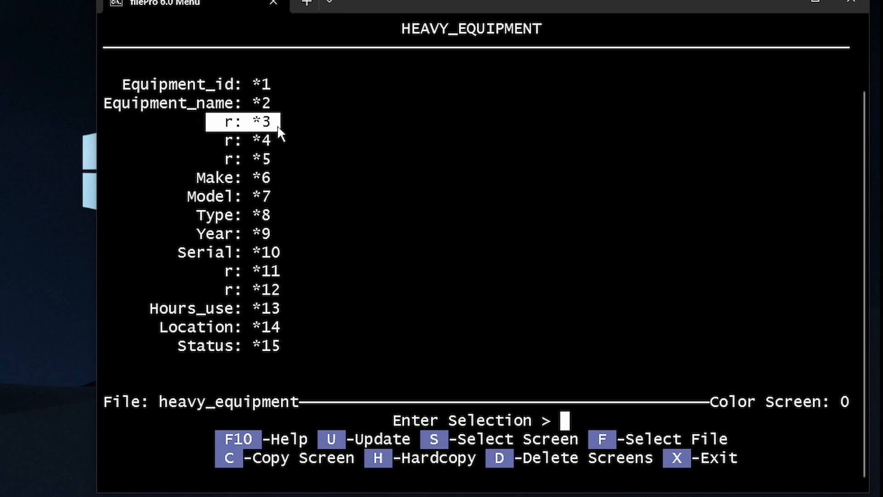
pyautogui.click(214, 128)
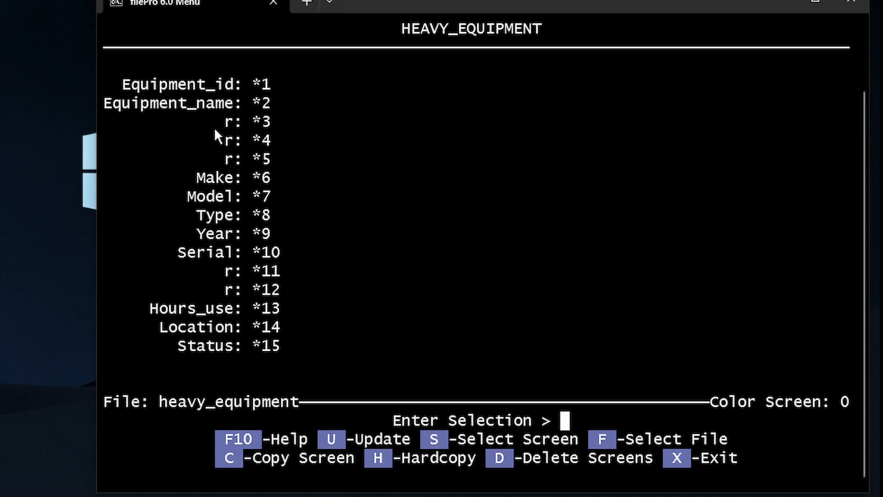
# Blank out the r: *3, *4 and *5 placeholder lines on screen 0
pyautogui.press('u')
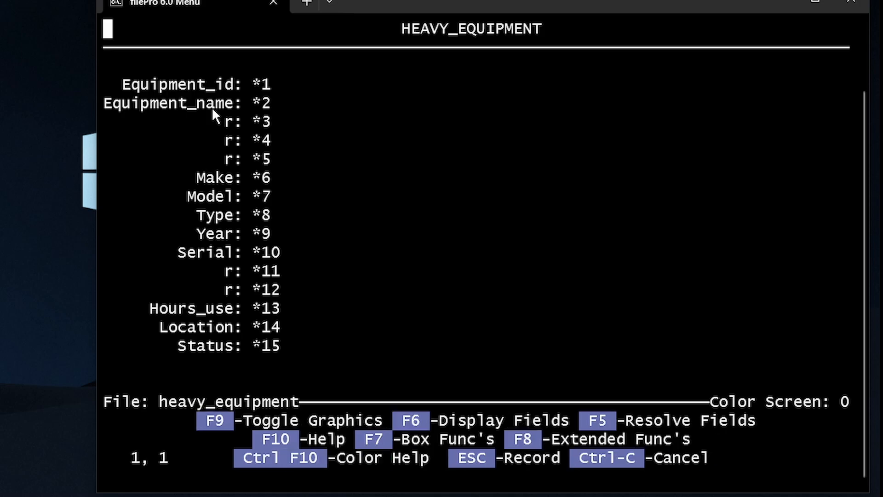
pyautogui.press('Down')
pyautogui.press('Down')
pyautogui.press('Down')
pyautogui.press('Down')
pyautogui.press('Down')
pyautogui.press('Right')
pyautogui.press('Right')
pyautogui.press('Right')
pyautogui.press('Right')
pyautogui.press('Right')
pyautogui.press('Right')
pyautogui.press('Right')
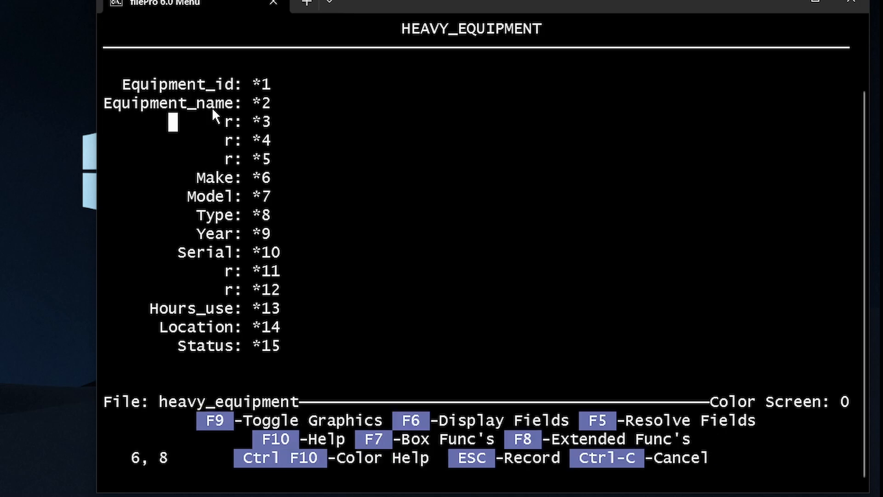
pyautogui.press('Right')
pyautogui.press('Right')
pyautogui.press('Right')
pyautogui.press('Right')
pyautogui.press('Right')
pyautogui.press('Down')
pyautogui.press('Left')
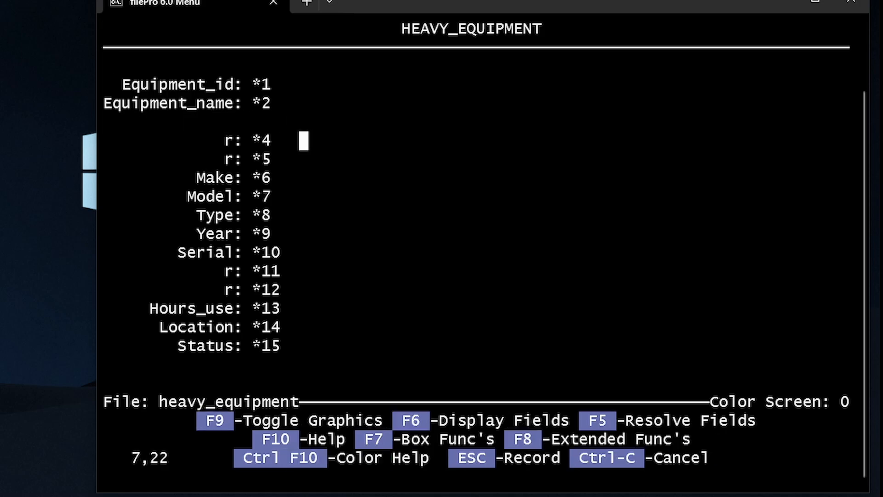
pyautogui.press('Left')
pyautogui.press('Left')
pyautogui.press('Left')
pyautogui.press('Left')
pyautogui.press('Left')
pyautogui.press('Left')
pyautogui.press('Left')
pyautogui.press('Left')
pyautogui.press('Left')
pyautogui.press('Left')
pyautogui.press('Right')
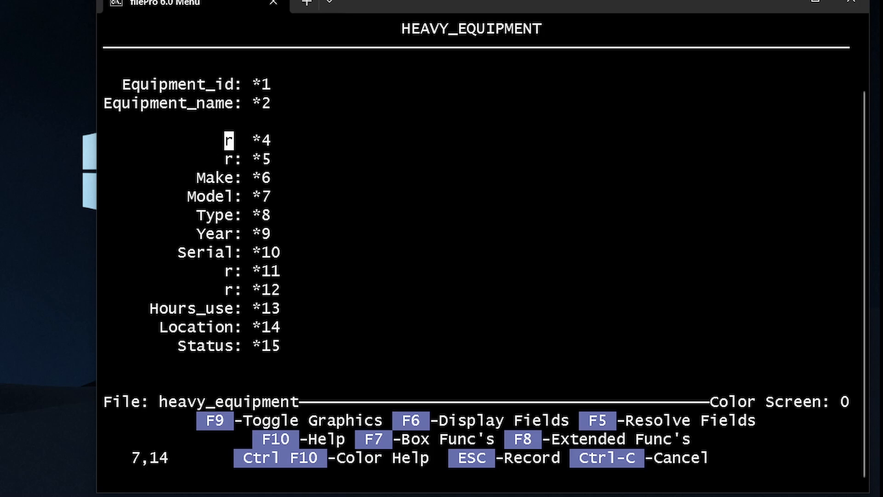
pyautogui.press('Down')
pyautogui.press('Left')
pyautogui.press('Left')
pyautogui.press('Left')
pyautogui.press('Left')
pyautogui.press('Left')
pyautogui.press('Left')
pyautogui.press('Left')
pyautogui.press('Left')
pyautogui.press('Left')
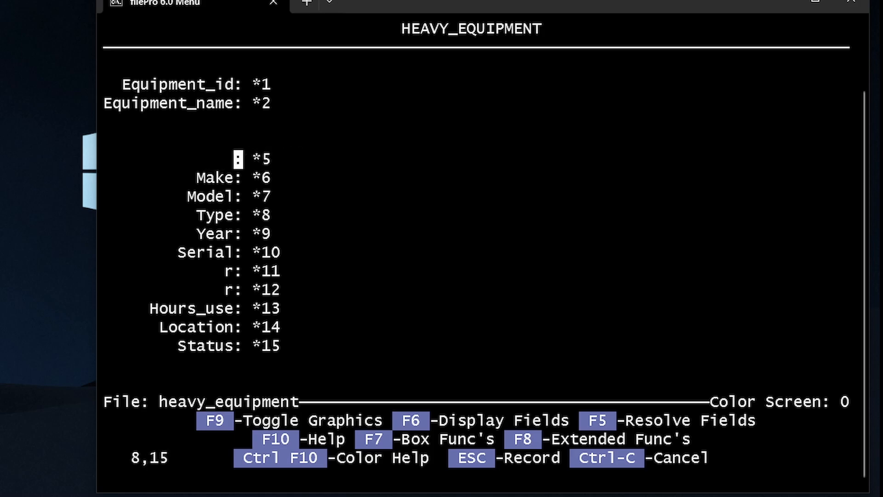
pyautogui.press('Down')
pyautogui.press('Down')
pyautogui.press('Down')
pyautogui.press('Down')
pyautogui.press('Down')
# Blank out the r: *11 placeholder line and record the screen layout
pyautogui.press('Left')
pyautogui.press('Left')
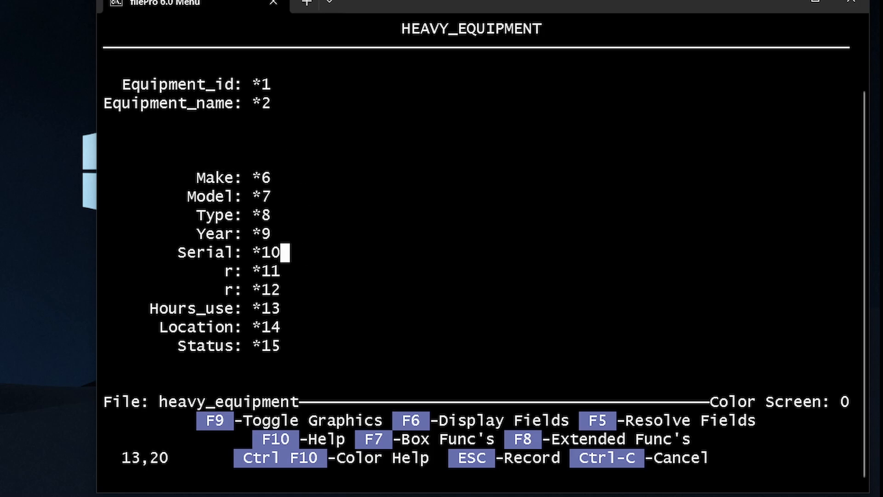
pyautogui.press('Left')
pyautogui.press('Left')
pyautogui.press('Left')
pyautogui.press('Left')
pyautogui.press('Left')
pyautogui.press('Left')
pyautogui.press('Down')
pyautogui.press('Left')
pyautogui.press('Right')
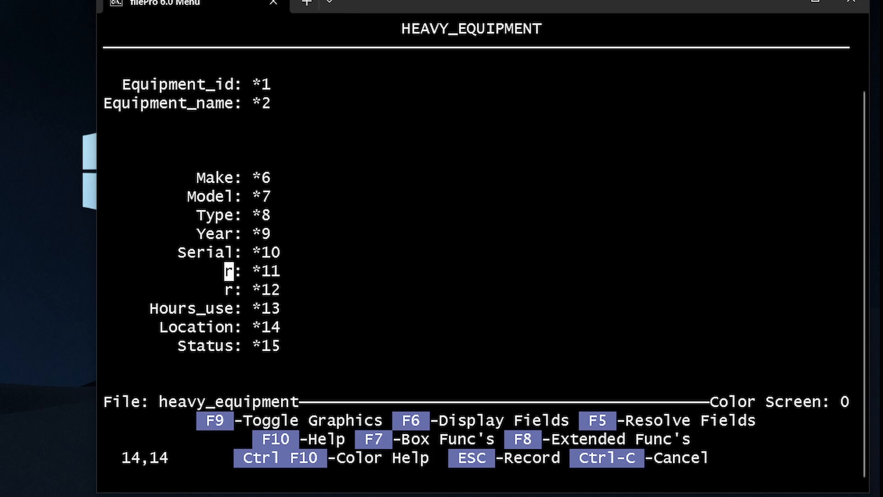
pyautogui.press('Down')
pyautogui.press('Left')
pyautogui.press('Left')
pyautogui.press('Left')
pyautogui.press('Left')
pyautogui.press('Left')
pyautogui.press('Left')
pyautogui.press('Left')
pyautogui.press('Left')
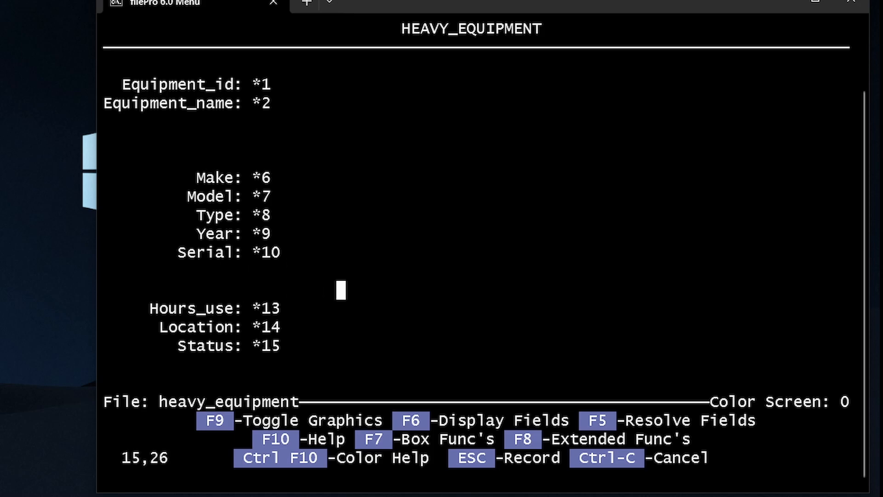
pyautogui.press('Escape')
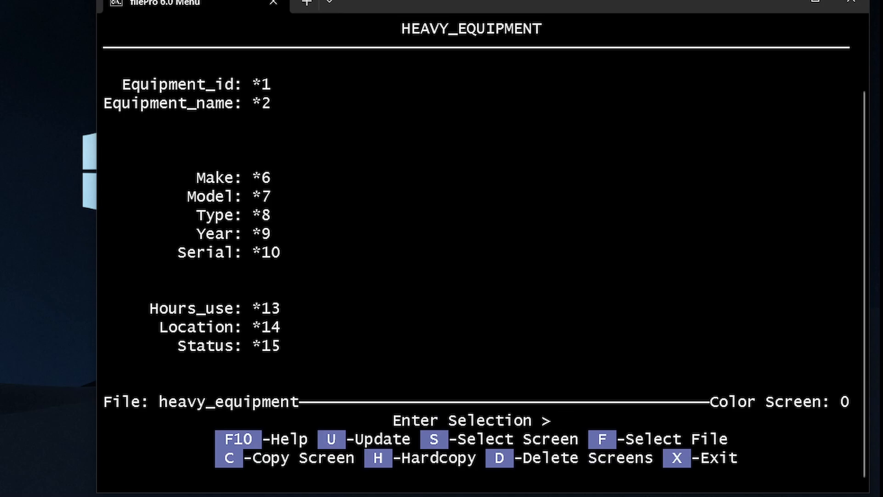
# Start a new heavy_equipment record on screen 0 through Inquire, Update, Add's Add Records
pyautogui.press('x')
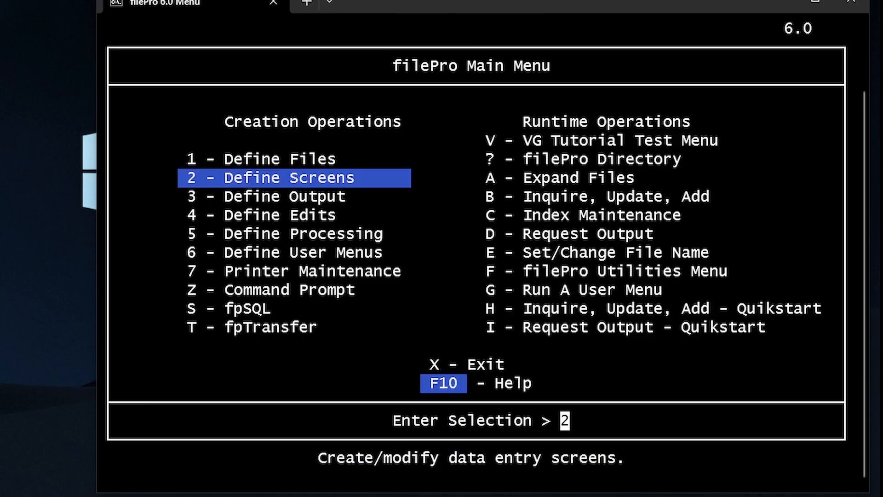
pyautogui.press('Right')
pyautogui.press('Down')
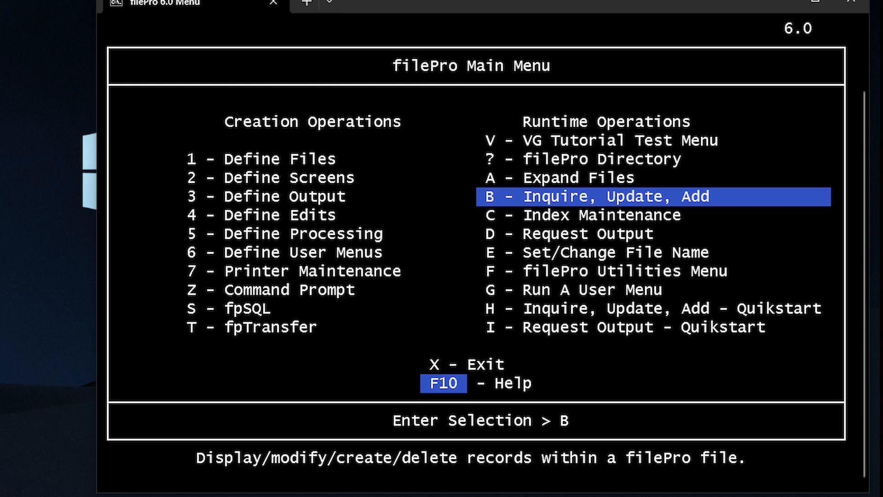
pyautogui.press('Return')
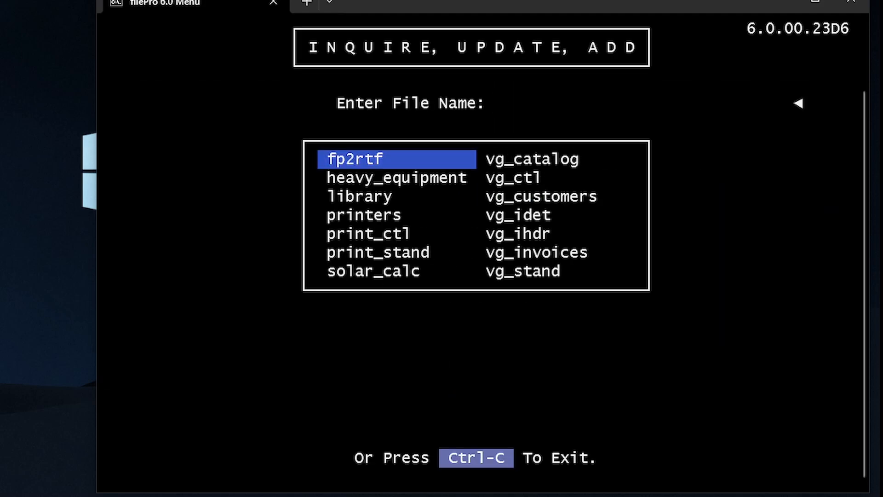
pyautogui.press('Down')
pyautogui.press('Return')
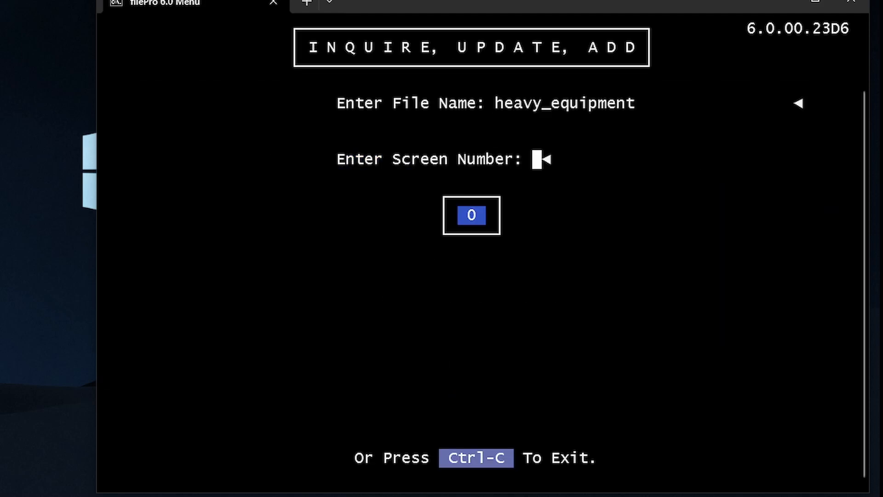
pyautogui.press('Return')
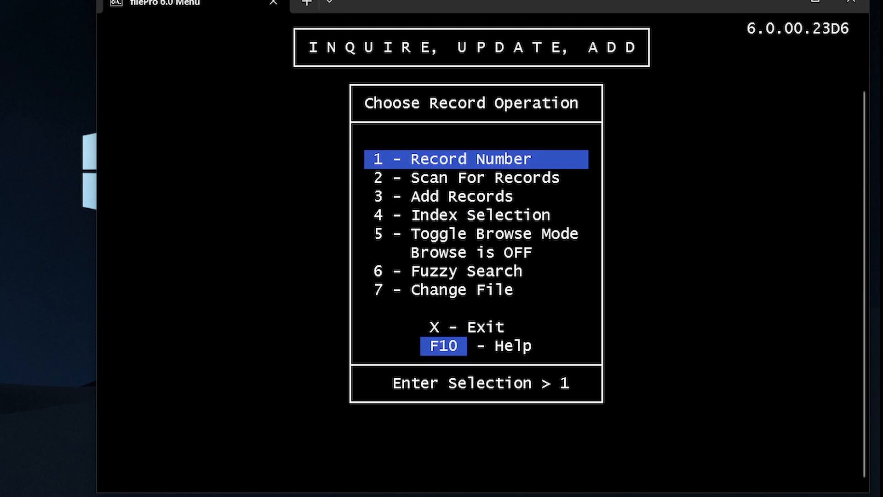
pyautogui.press('Down')
pyautogui.press('Down')
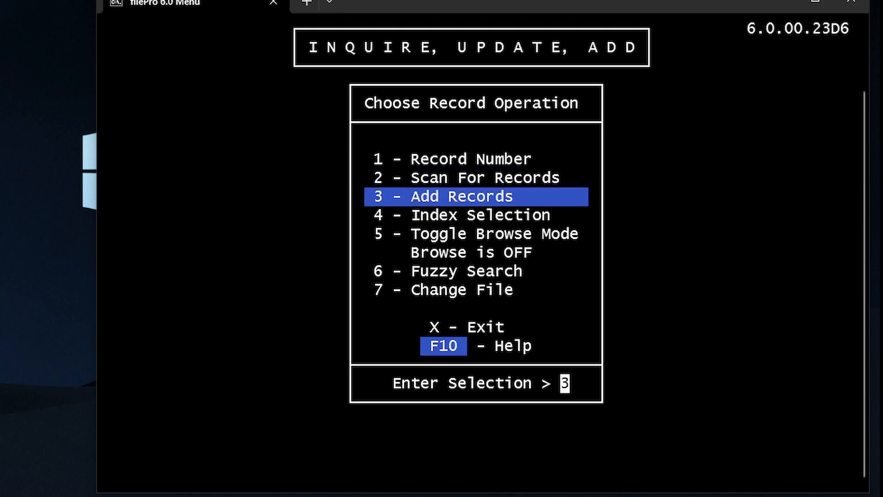
pyautogui.press('Return')
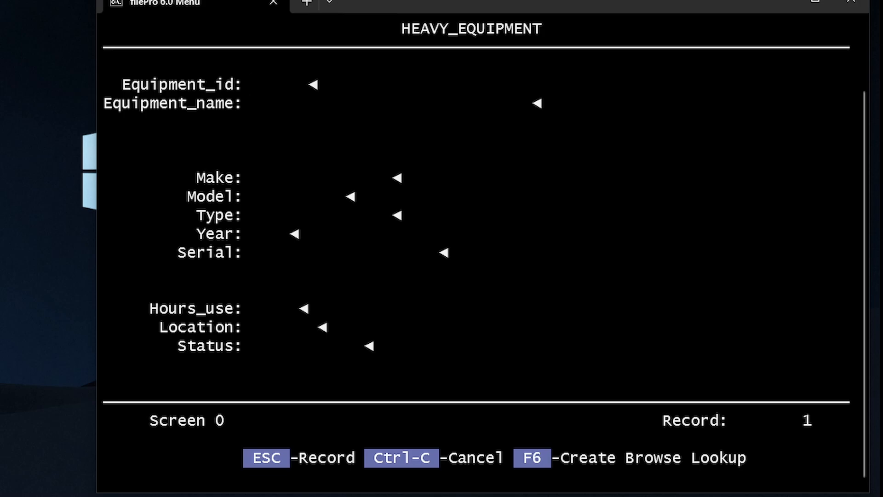
# Enter Equipment_id 1 and Equipment_name 'komatsu bulldozer', which becomes KOMATSU BULLDOZER, in record 1
pyautogui.write('1')
pyautogui.press('Return')
pyautogui.press('Up')
pyautogui.write('33')
pyautogui.press('BackSpace')
pyautogui.press('BackSpace')
pyautogui.press('Return')
pyautogui.write('cat')
pyautogui.press('Right')
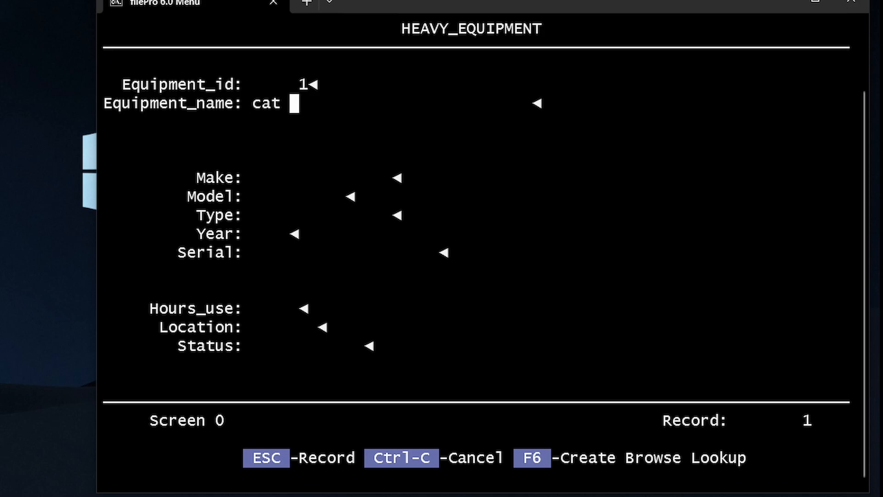
pyautogui.press('Left')
pyautogui.press('Left')
pyautogui.press('Left')
pyautogui.press('Left')
pyautogui.write('komatsu bul')
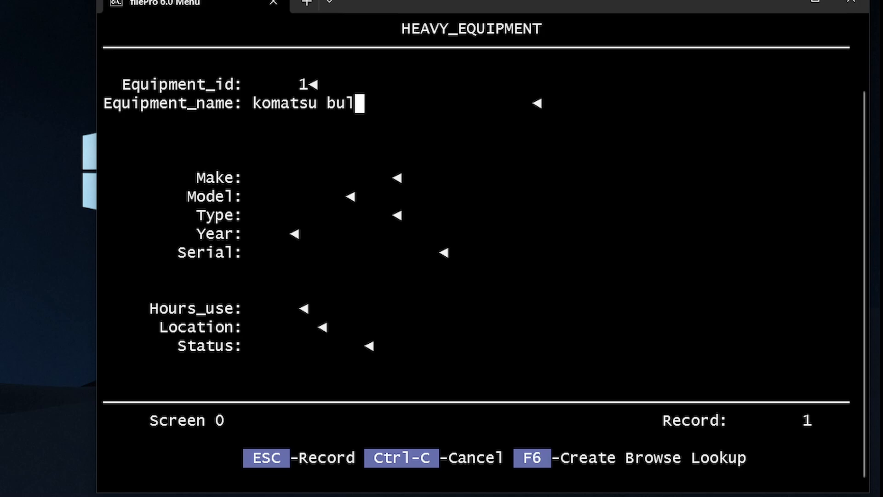
pyautogui.write('ldozer')
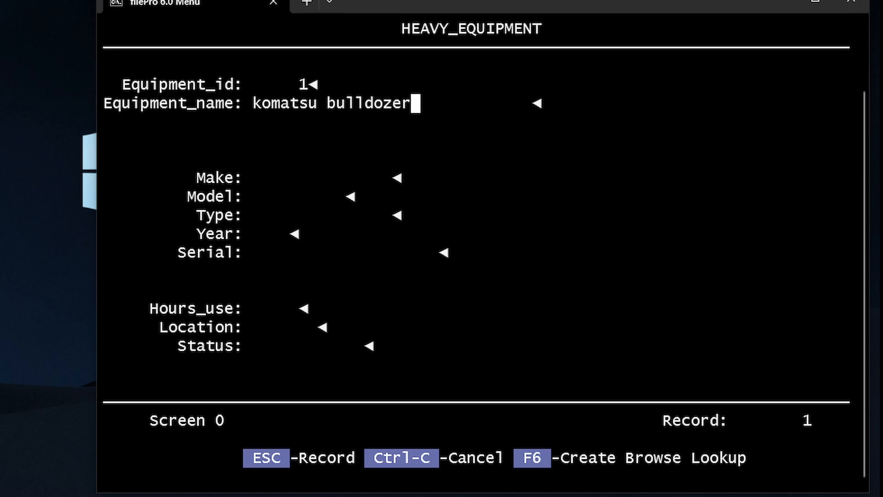
pyautogui.press('Return')
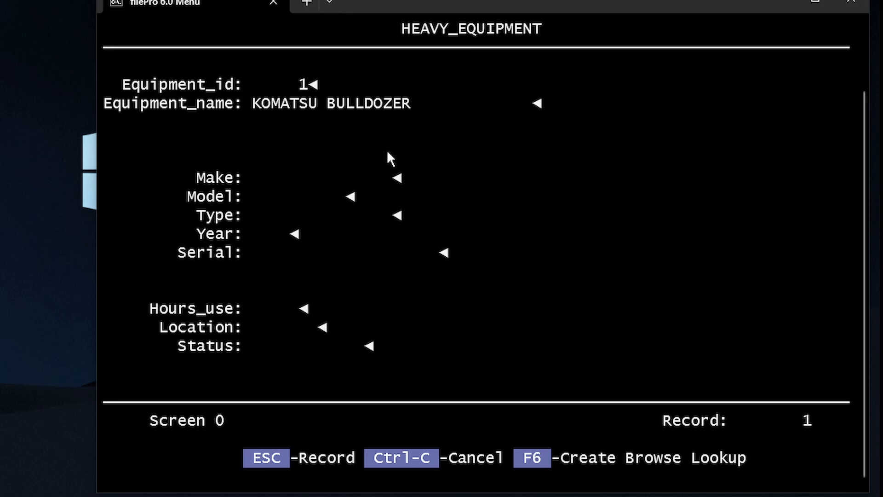
# Fill in Make as Komatsu and Model as D65Ex-8
pyautogui.write('kom')
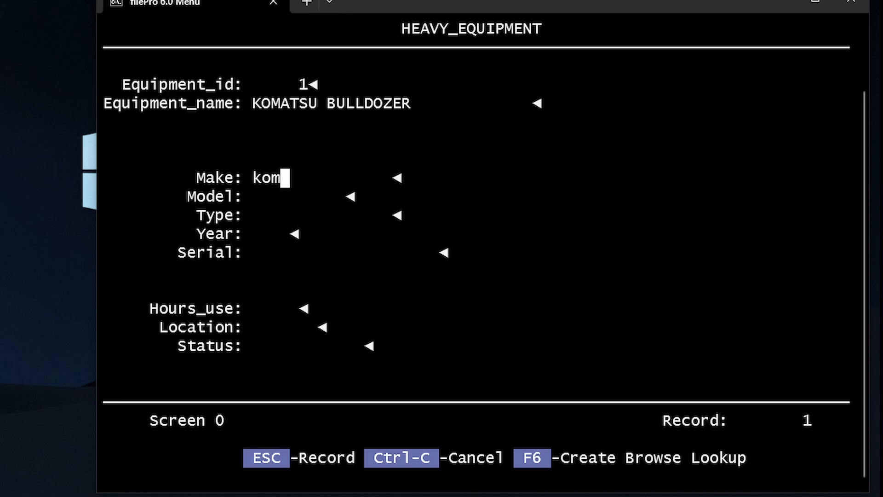
pyautogui.write('atsu')
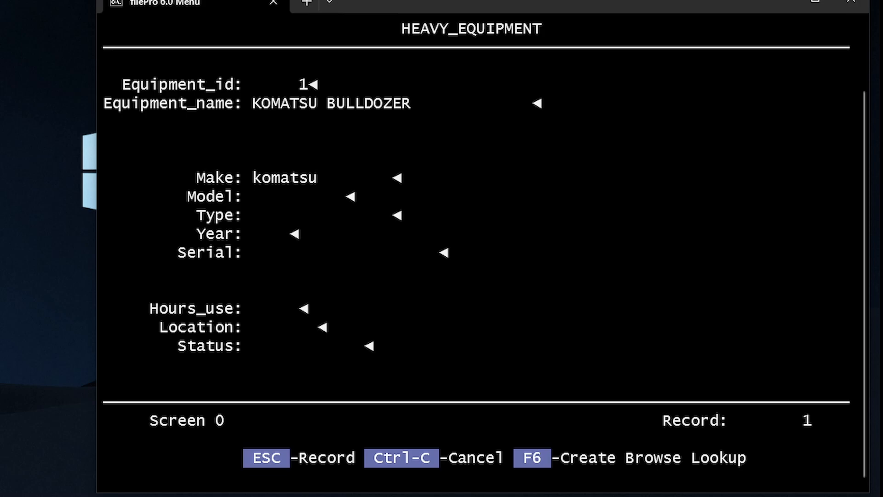
pyautogui.press('Return')
pyautogui.click(268, 194)
pyautogui.write('D65')
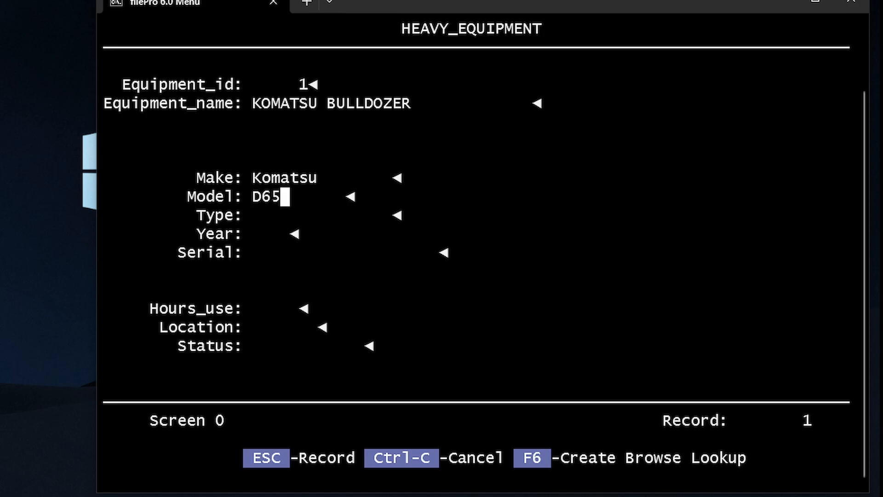
pyautogui.write('Ex-8')
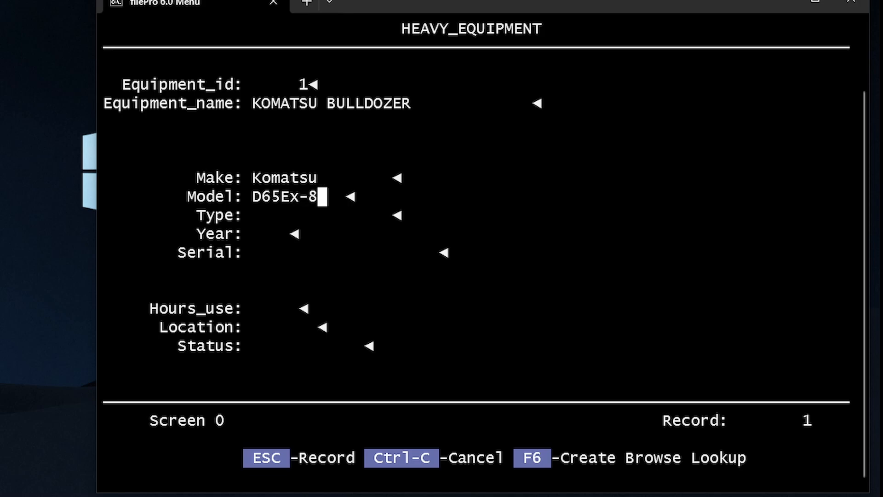
pyautogui.press('Return')
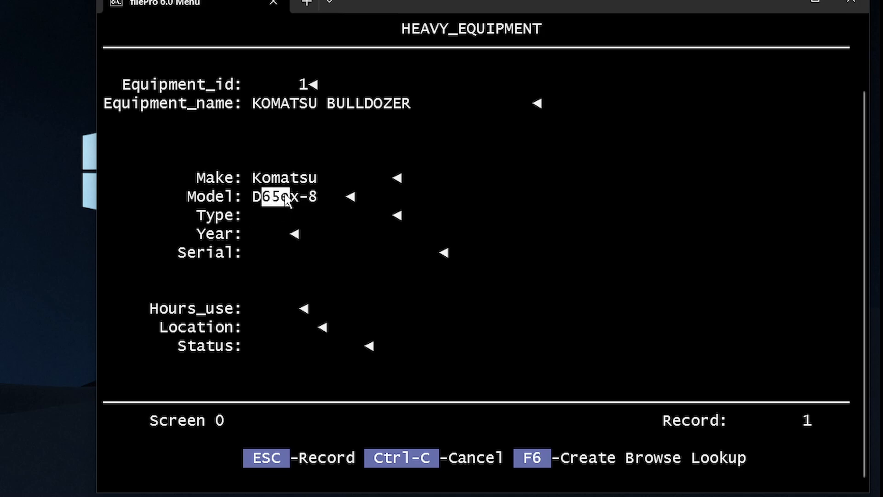
# Enter Type Excavator, Year 2020 and Serial KOM12243
pyautogui.click(297, 200)
pyautogui.write('Excav')
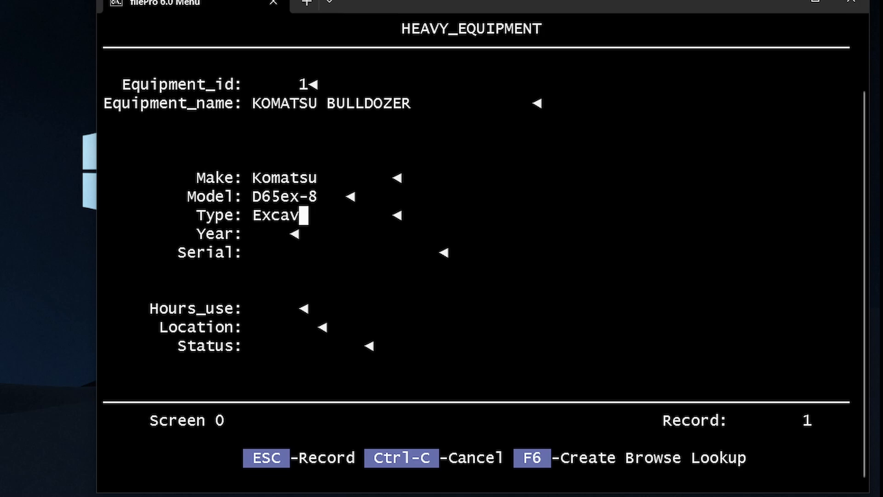
pyautogui.write('ator')
pyautogui.press('Return')
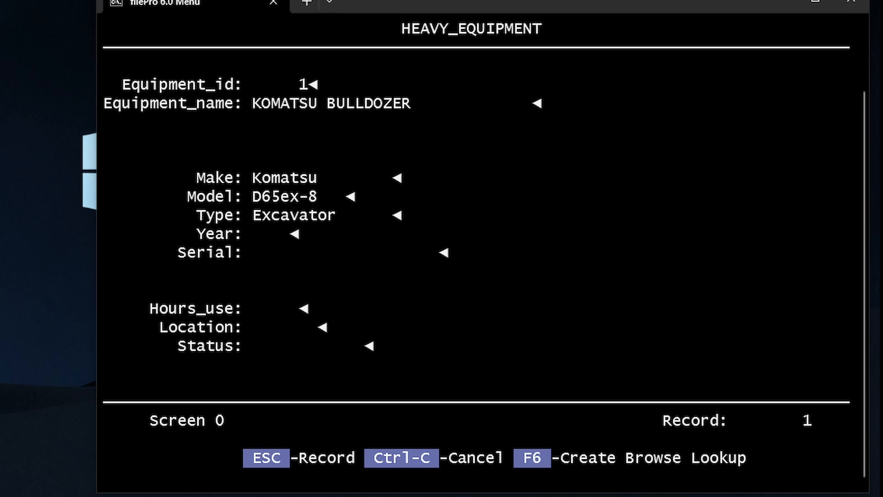
pyautogui.write('2020')
pyautogui.write('cat')
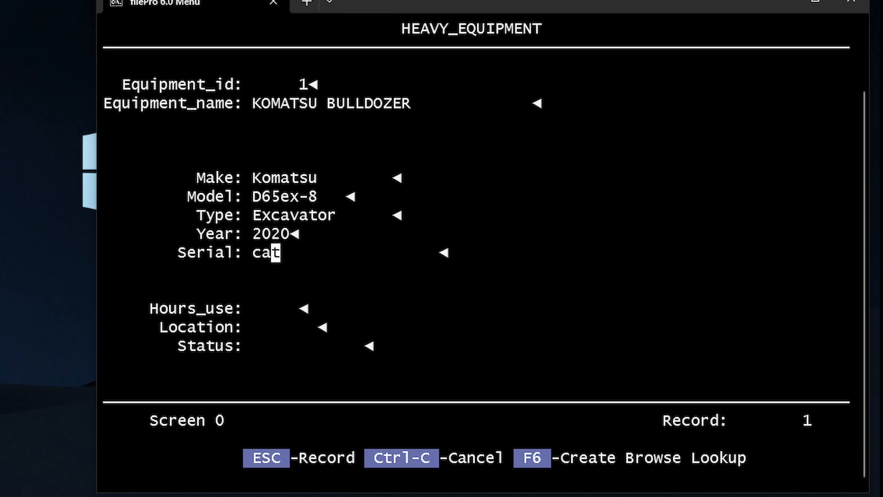
pyautogui.press('Left')
pyautogui.press('Left')
pyautogui.write('kom12243')
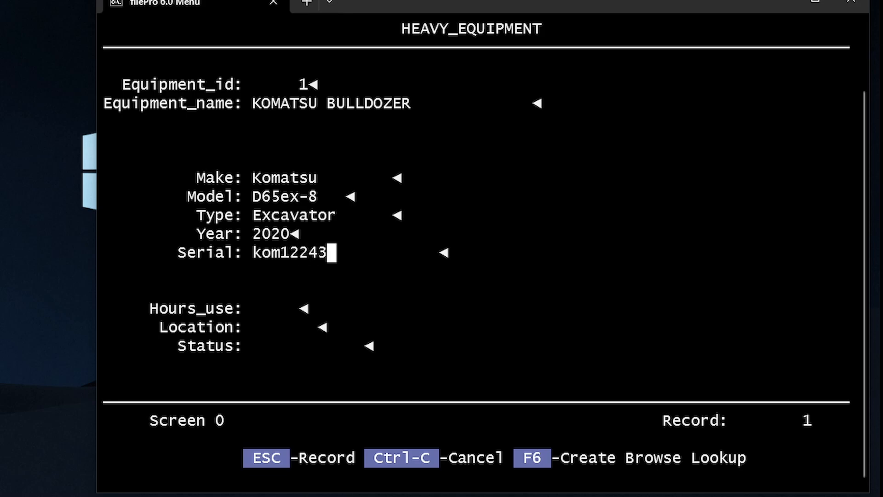
pyautogui.press('Return')
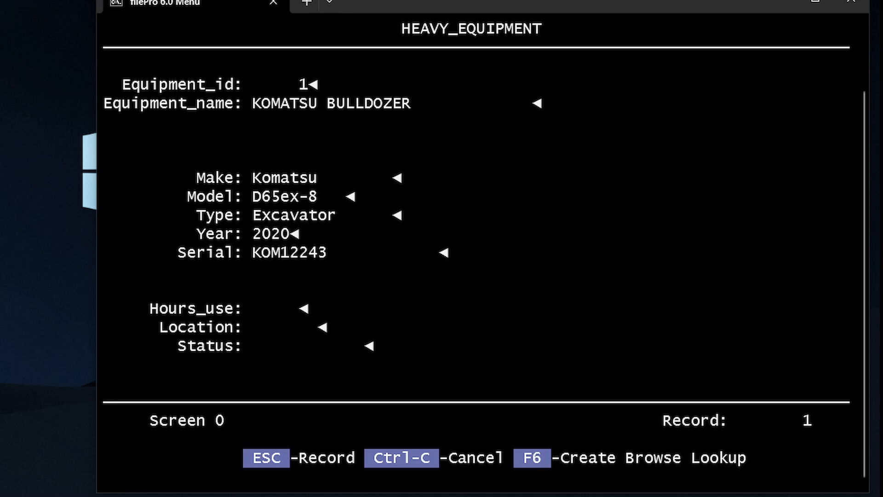
pyautogui.moveTo(258, 249); pyautogui.dragTo(332, 249)
# Enter Hours_use 23, Location Site A and Status In Use, then save record 1
pyautogui.rightClick(332, 247)
pyautogui.write('23')
pyautogui.press('Return')
pyautogui.write('Site a')
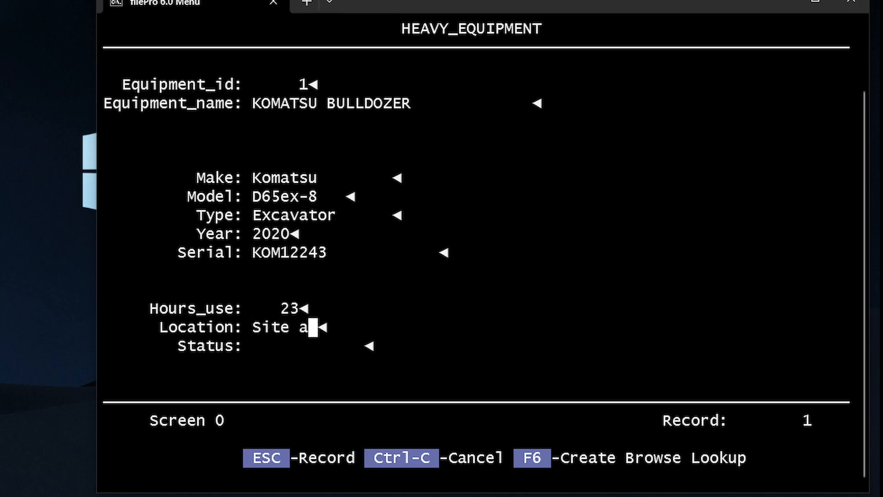
pyautogui.press('Return')
pyautogui.write('In use')
pyautogui.press('Return')
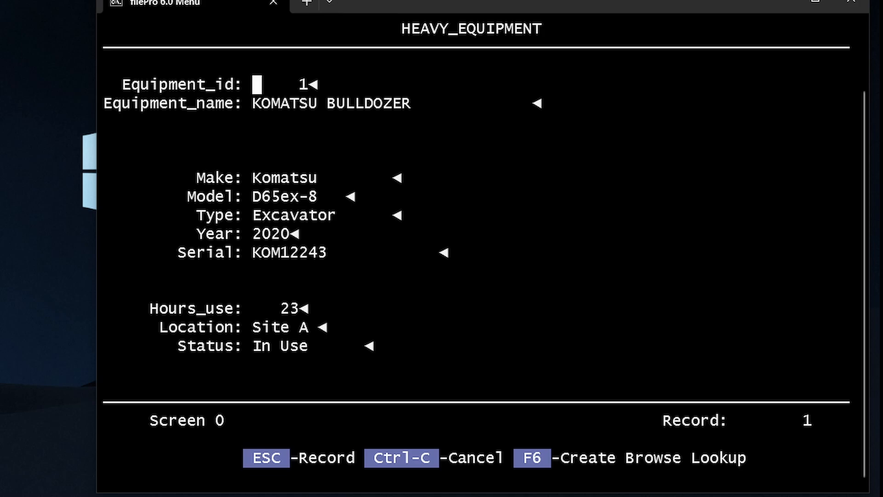
pyautogui.moveTo(254, 346); pyautogui.dragTo(320, 357)
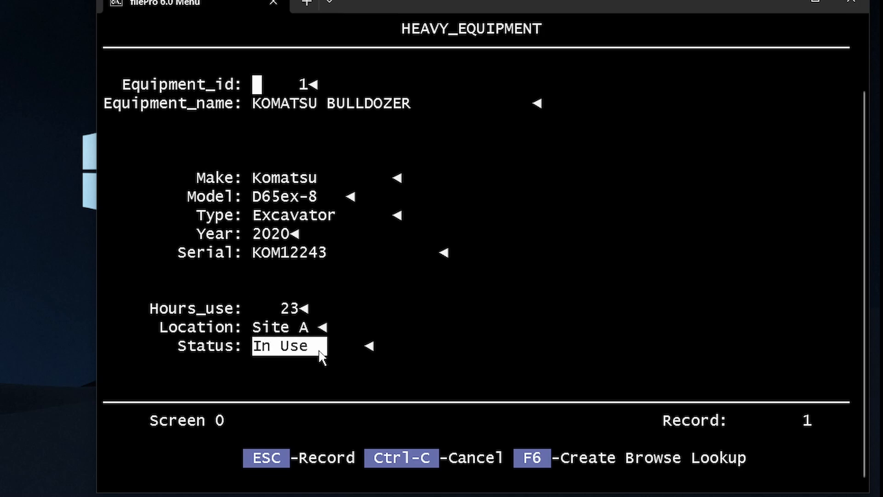
pyautogui.hotkey('ctrl', 'c')
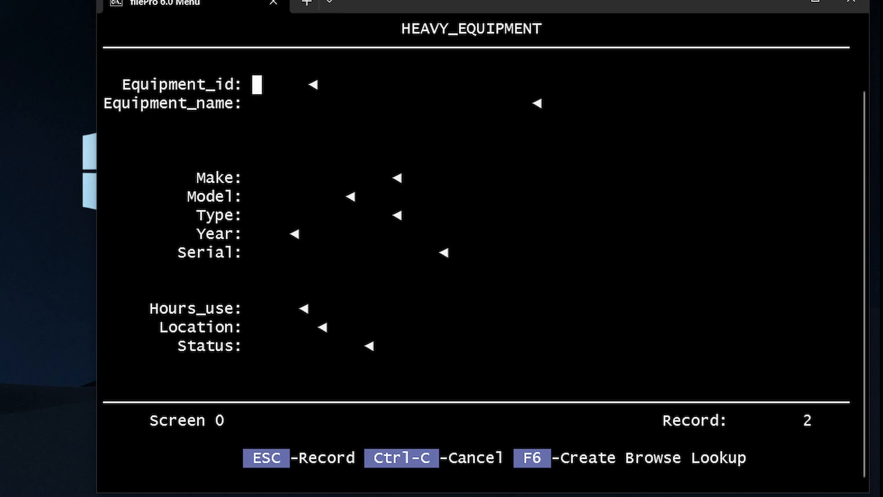
# Cancel the blank record 2 form and go back to the filePro Main Menu
pyautogui.moveTo(233, 69); pyautogui.dragTo(368, 170)
pyautogui.press('Escape')
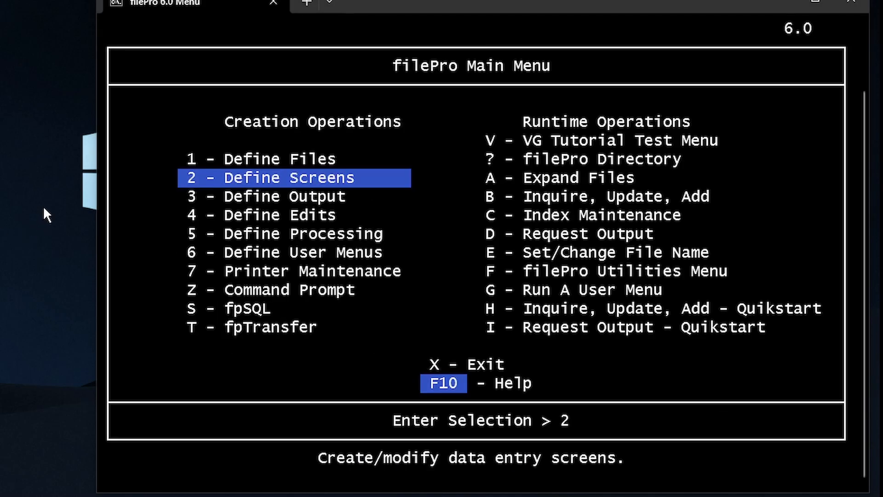